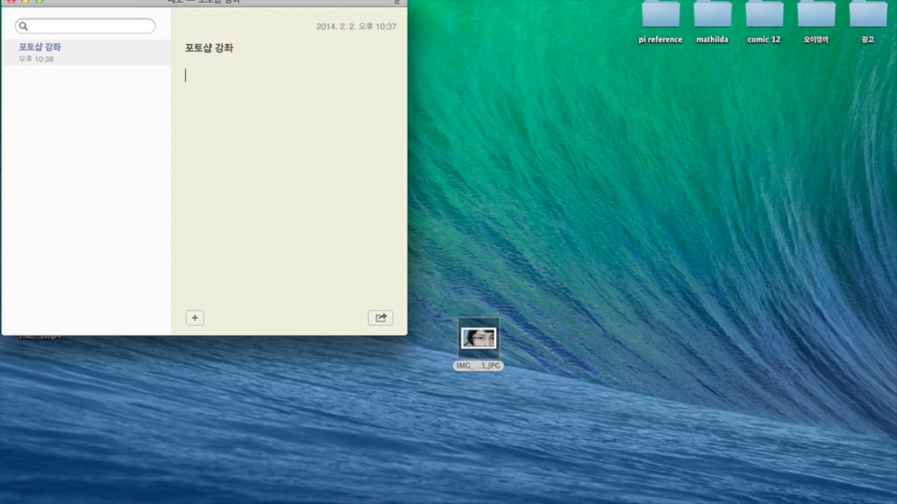
Write "렌즈 즉… 눈알 색깔 바꾸기 입니다." as the first numbered item below the note's title
type("1. ")
type("렌즈")
type(" 죽...")
type(" 눈깨")
key("BackSpace")
key("BackSpace")
type("알 새")
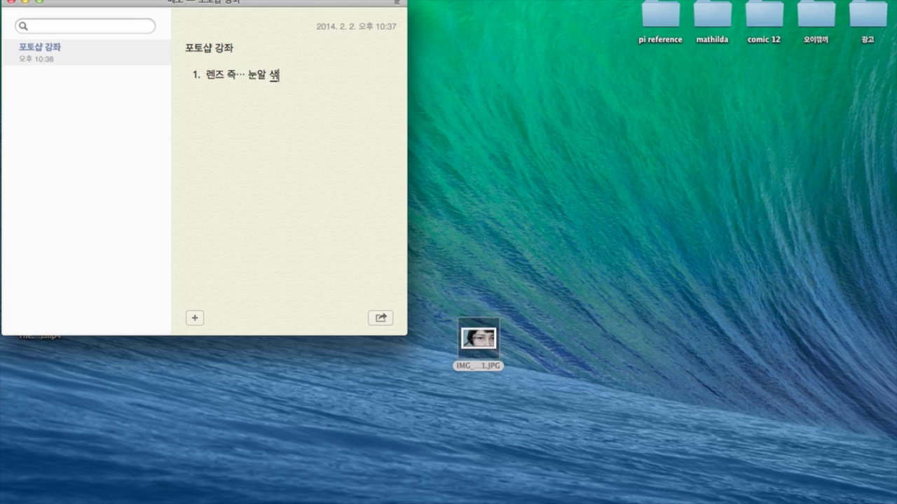
type("ㄱ깔 바꾸기 이ㅂ니다.")
key("Return")
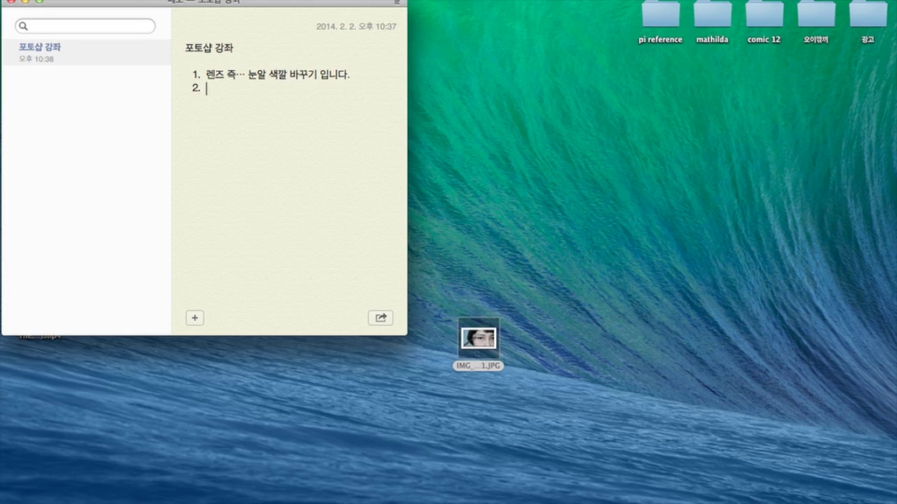
Add "렌즈 합성하기." as the second numbered item in the note
type("렌즈 헙")
type("성하기.")
key("Return")
key("Return")
left_click_drag(248, 75, 347, 75)
left_click(351, 76)
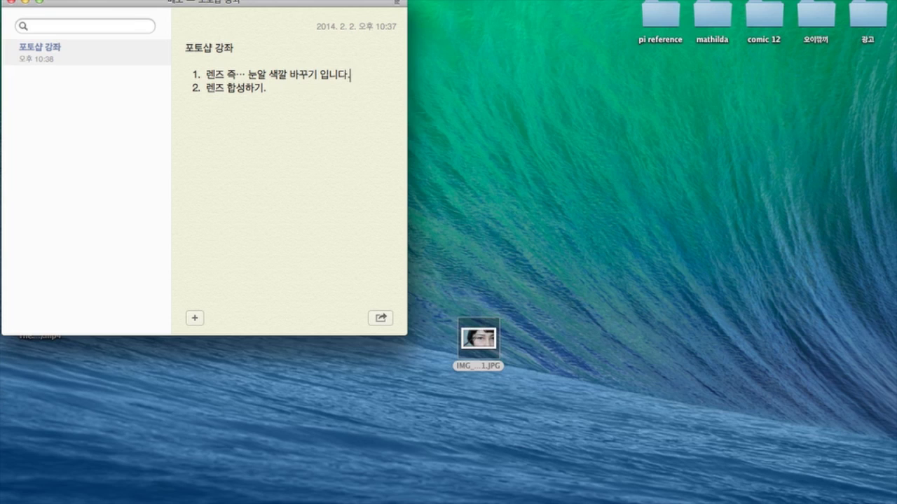
Close the notes window and open the desktop photo IMG_9381.JPG in Photoshop
left_click(479, 339)
left_click(12, 2)
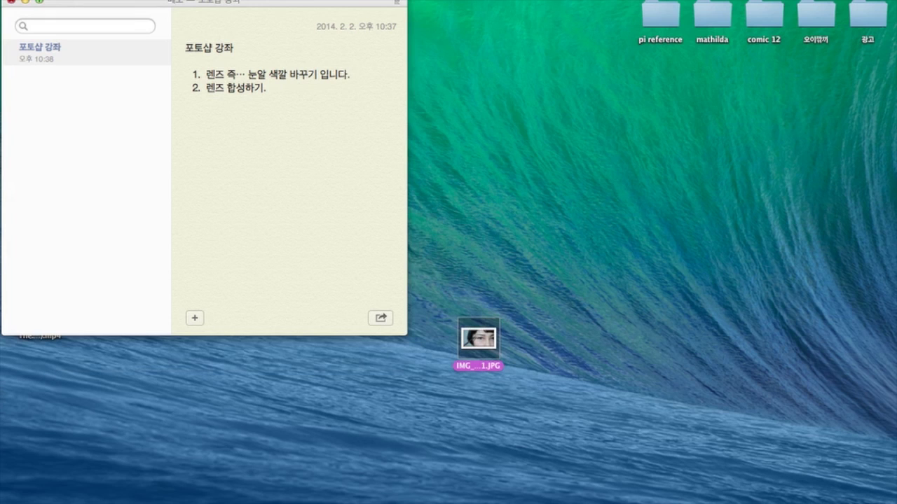
left_click(210, 175)
left_click_drag(478, 339, 452, 242)
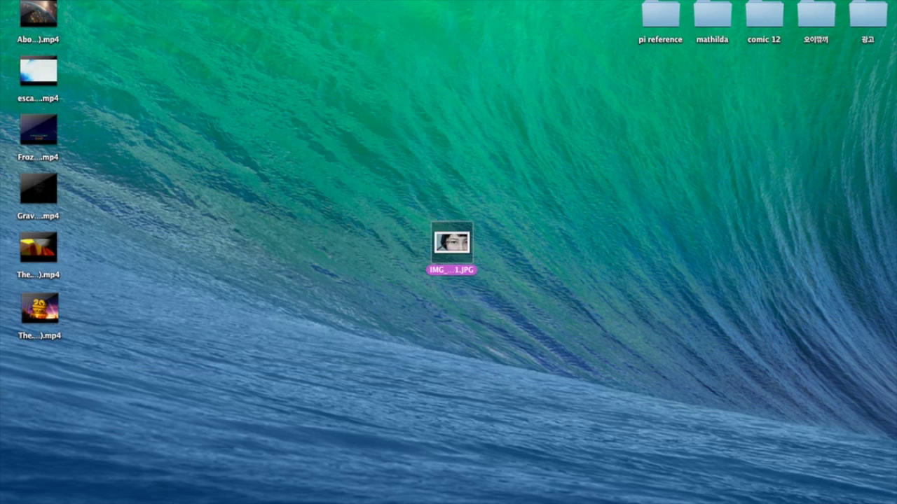
left_click(390, 490)
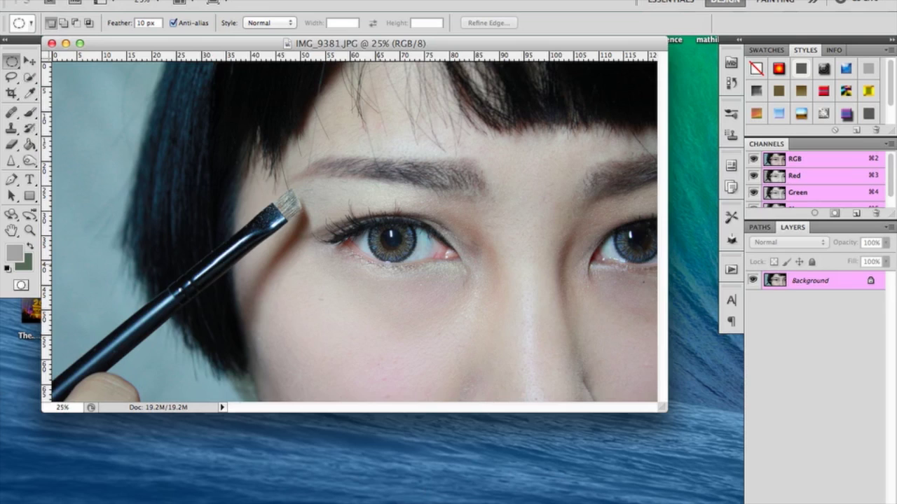
Check the photo's pixel dimensions, document size and resolution in the Image Size settings
left_click_drag(362, 45, 384, 55)
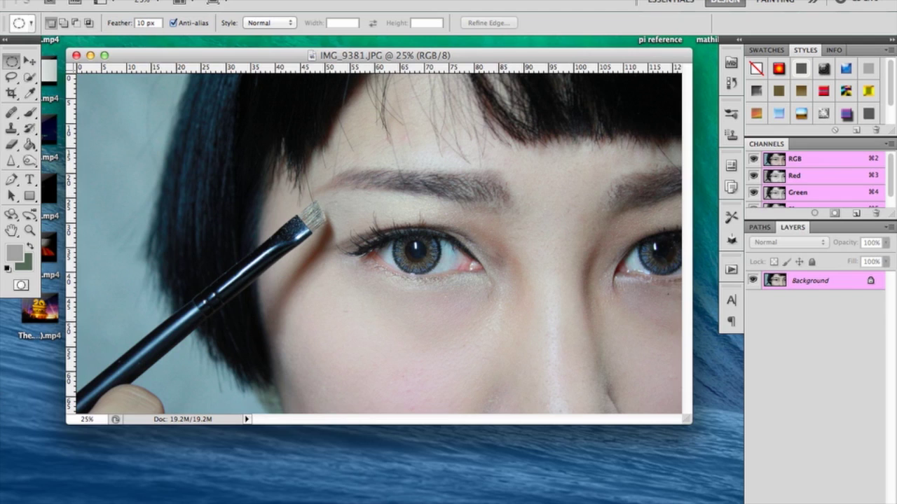
left_click(112, 0)
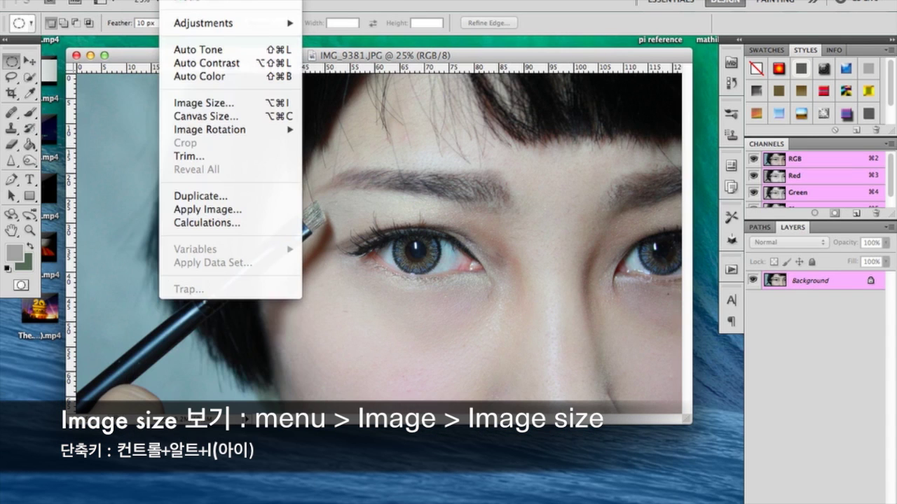
left_click(204, 103)
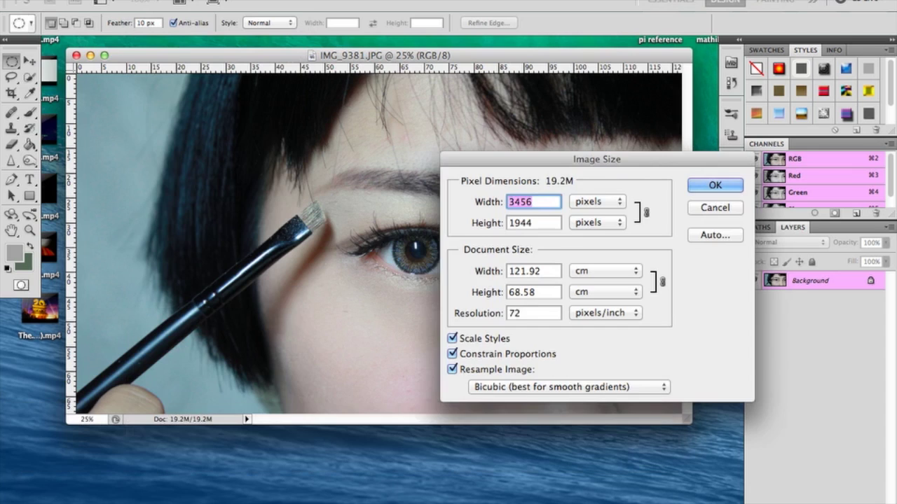
left_click_drag(426, 129, 403, 129)
left_click(428, 129)
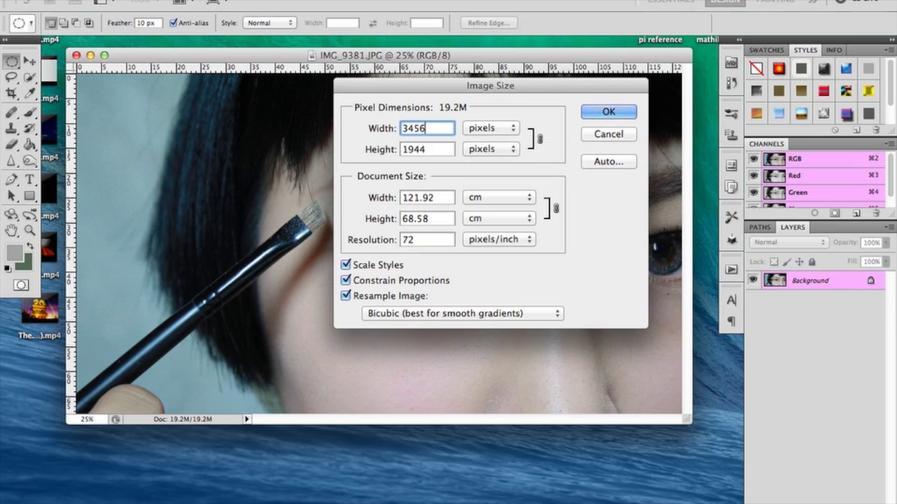
left_click(408, 239)
left_click_drag(491, 86, 531, 101)
double_click(454, 143)
double_click(455, 164)
double_click(454, 144)
left_click(648, 127)
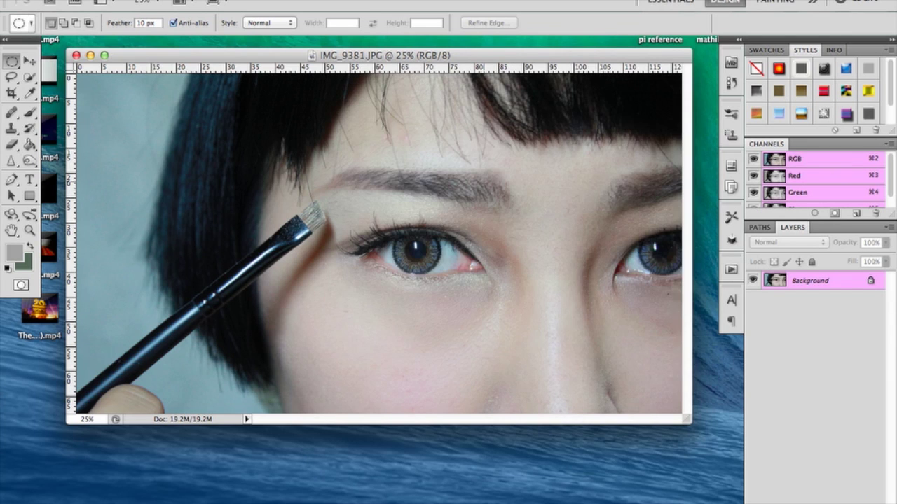
Outline the entire iris of the eye nearest the makeup brush with a circular Elliptical Marquee selection
key("super+minus")
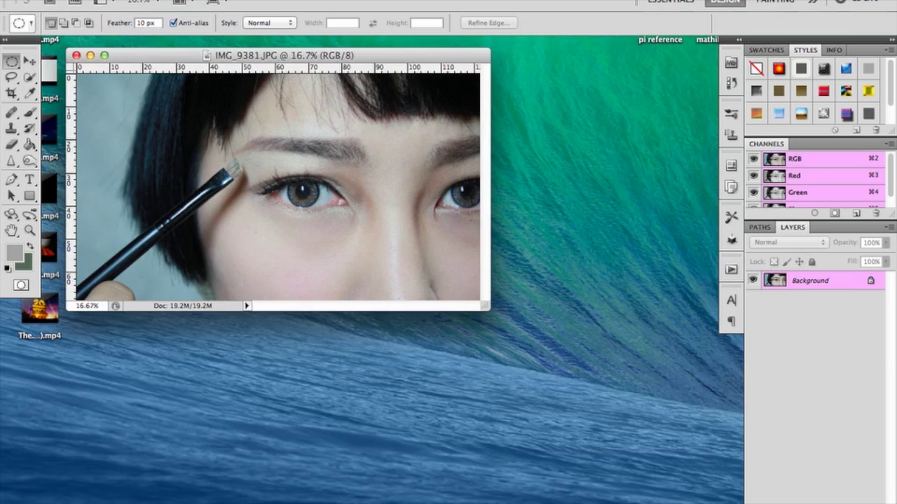
key("super+plus")
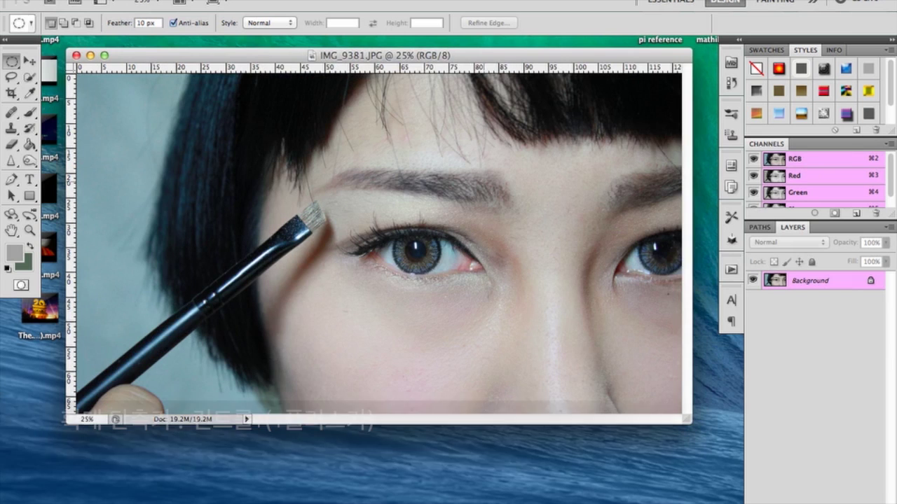
key("super+plus")
key("super+plus")
key("super+plus")
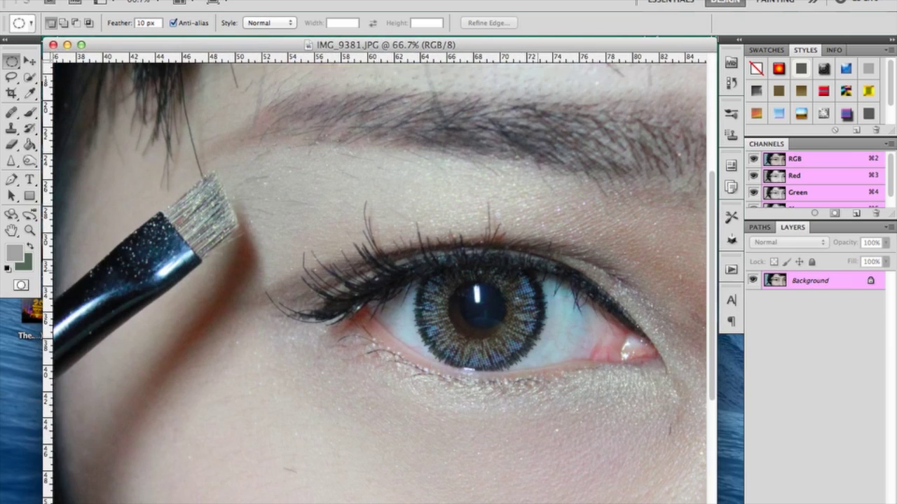
scroll(379, 278, "right", 5)
scroll(379, 278, "down", 3)
scroll(379, 278, "up", 1)
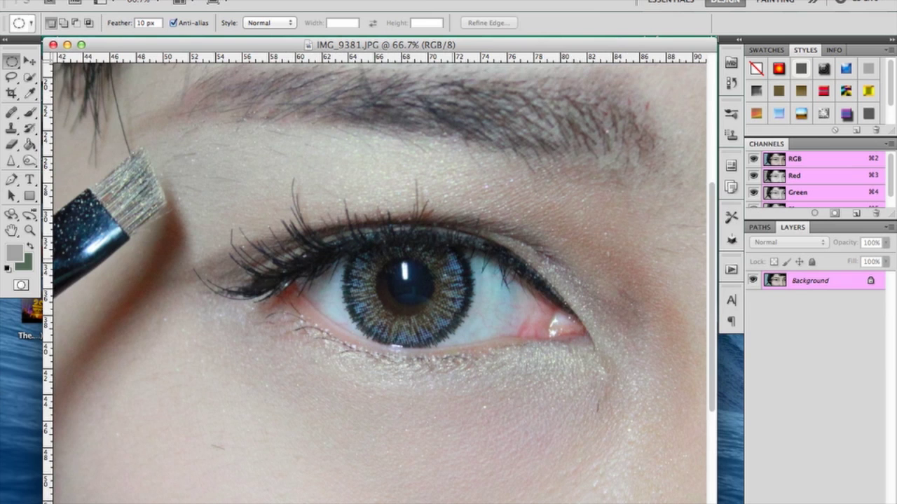
key("super+plus")
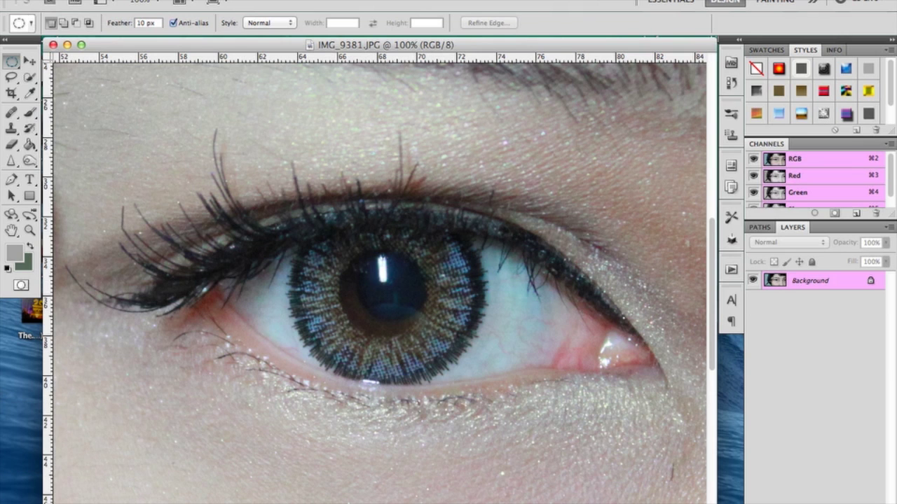
left_click(12, 61)
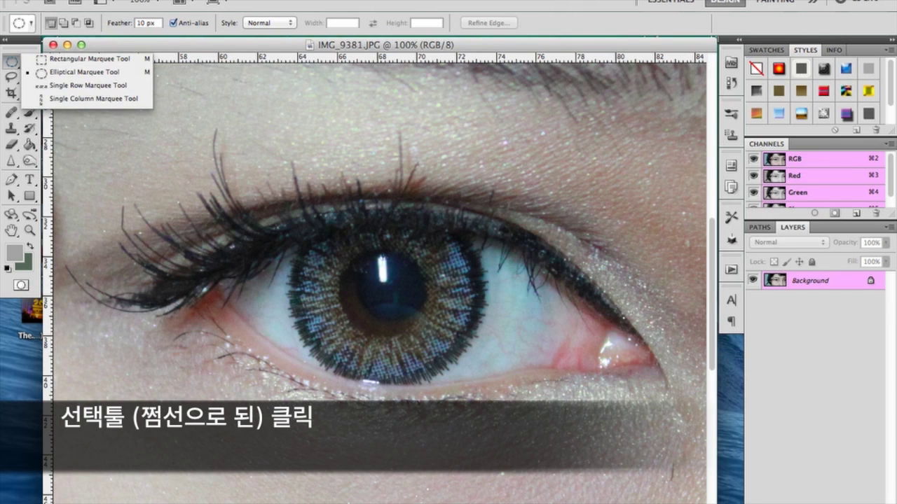
left_click(84, 72)
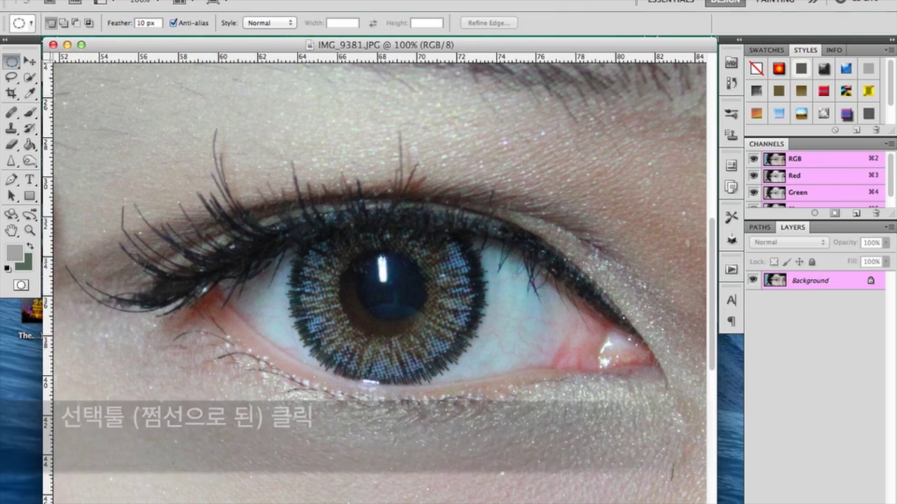
left_click_drag(286, 206, 482, 390)
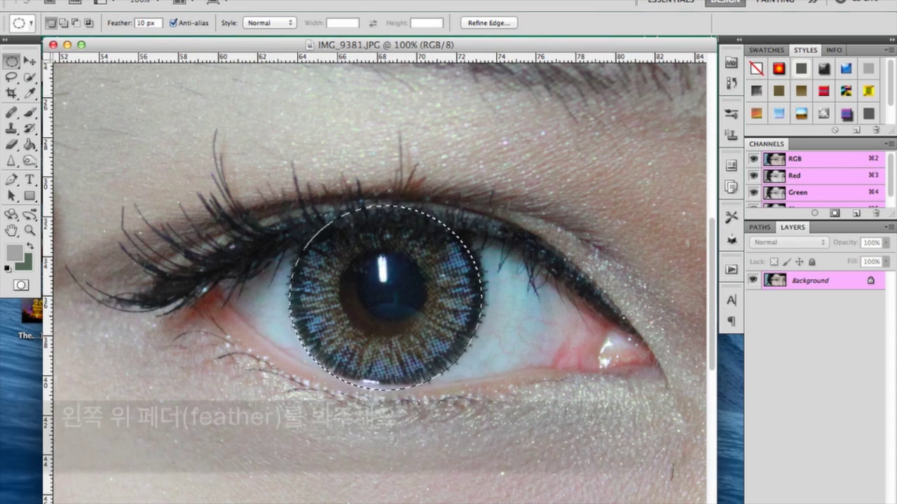
Set the Elliptical Marquee feather to 0 px and clear the current iris selection
left_click(147, 23)
key("Return")
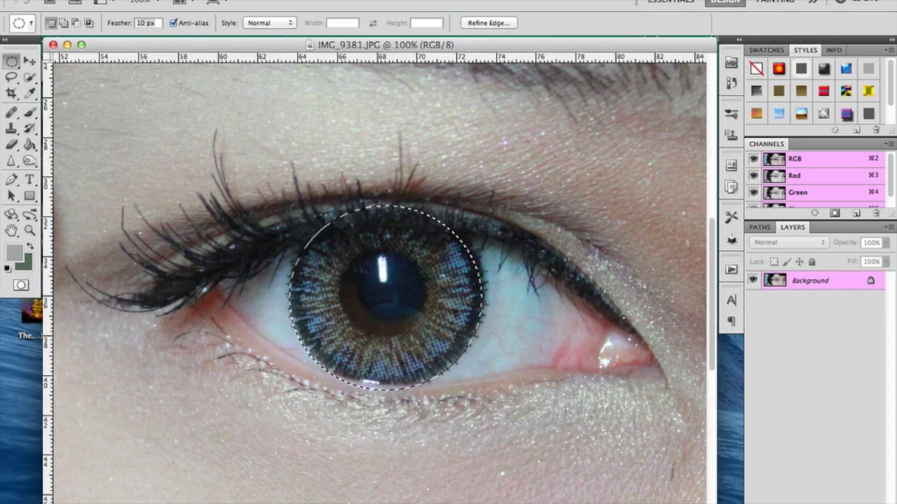
left_click(145, 23)
double_click(141, 23)
left_click(145, 23)
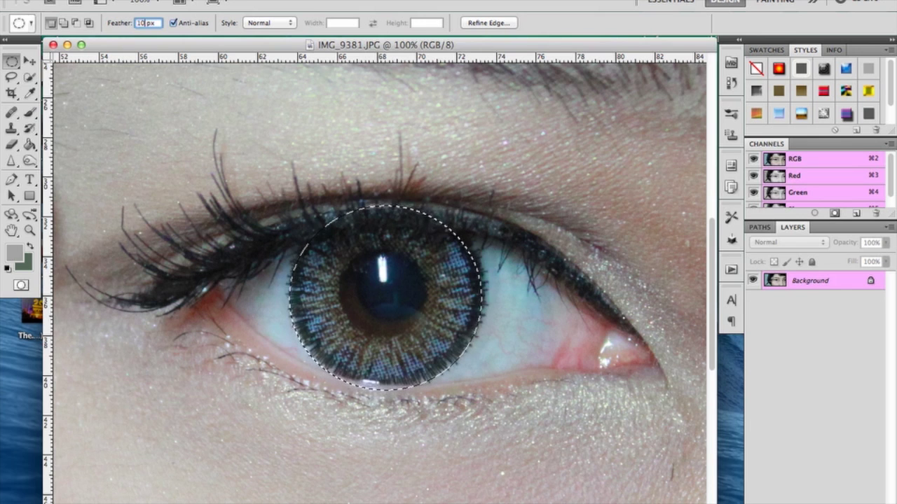
key("Return")
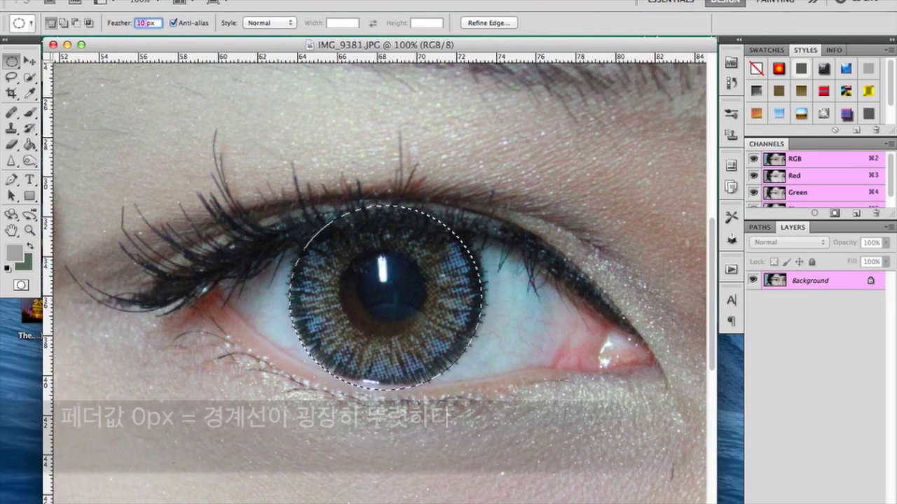
type("0")
key("Return")
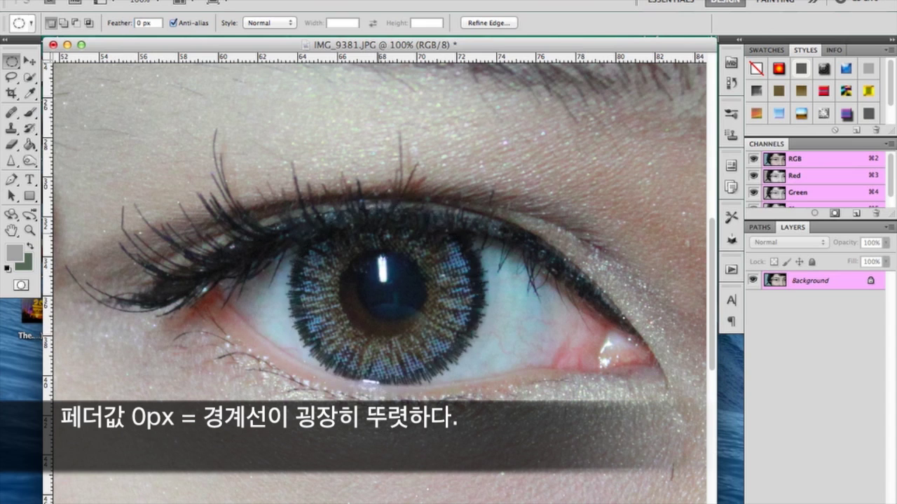
key("super+d")
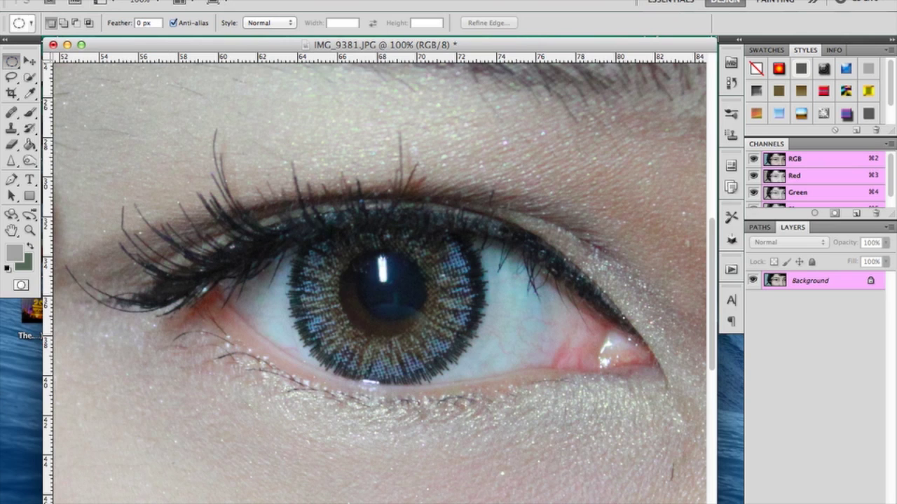
Draw a hard-edged circular selection just inside the iris's dark outer ring, leaving its Levels at default
left_click_drag(307, 213, 453, 339)
left_click_drag(480, 373, 478, 379)
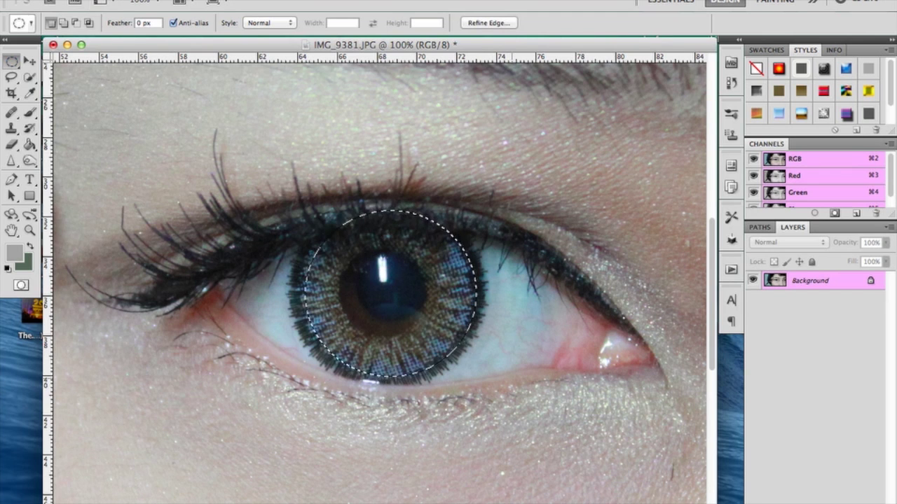
key("super+l")
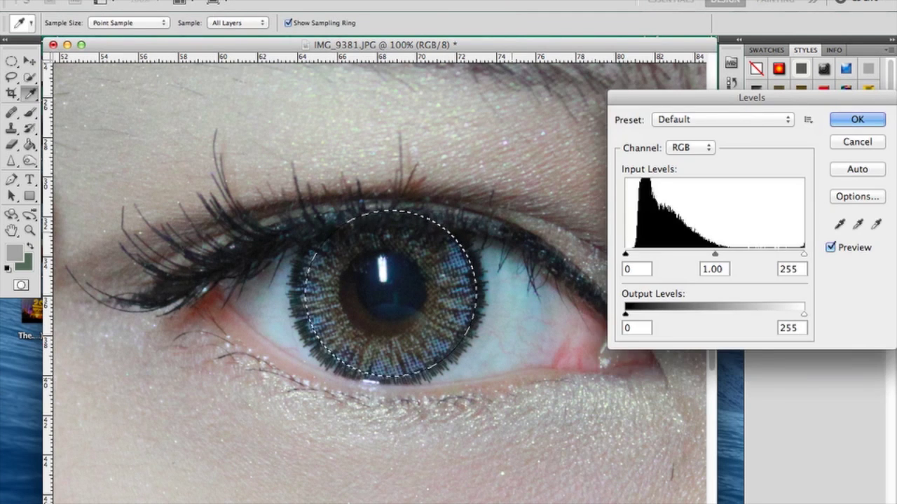
key("Return")
Shift the selected iris's midtones strongly toward magenta with Color Balance and inspect its edge up close without the selection
key("super+b")
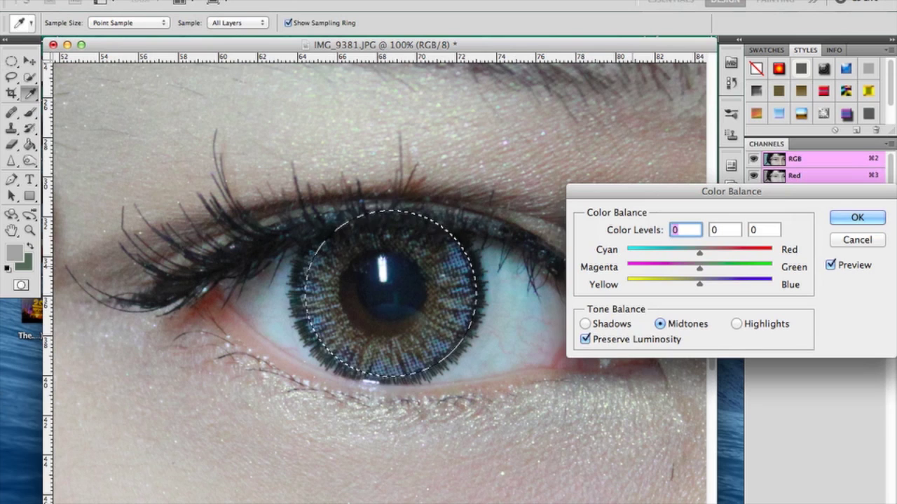
left_click_drag(699, 269, 629, 269)
key("Return")
key("m")
key("super+d")
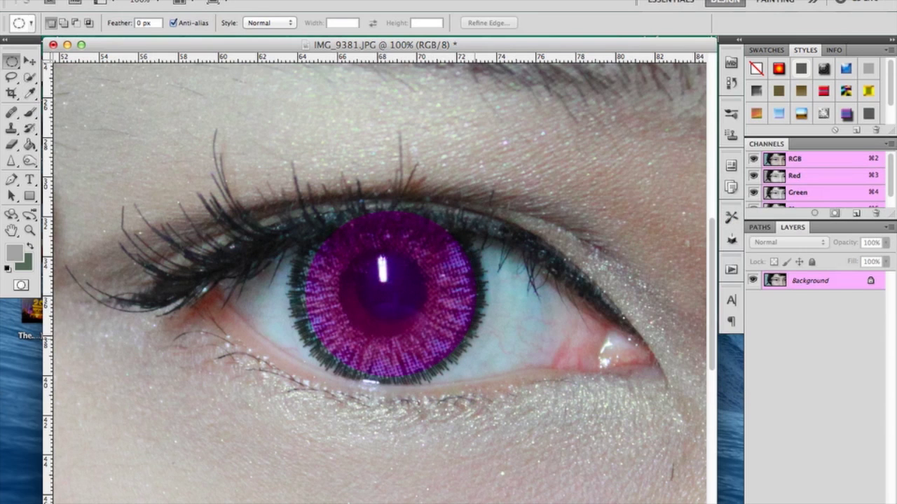
key("super+equal")
key("super+equal")
left_click_drag(504, 365, 319, 334)
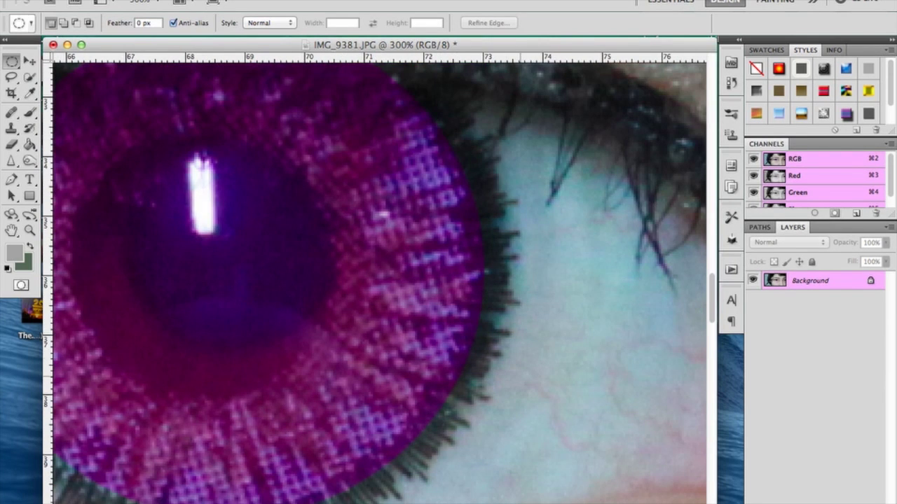
Undo the deselection and the magenta Color Balance change on the iris
key("super+minus")
key("super+minus")
key("super+minus")
key("super+alt+z")
key("super+alt+z")
key("v")
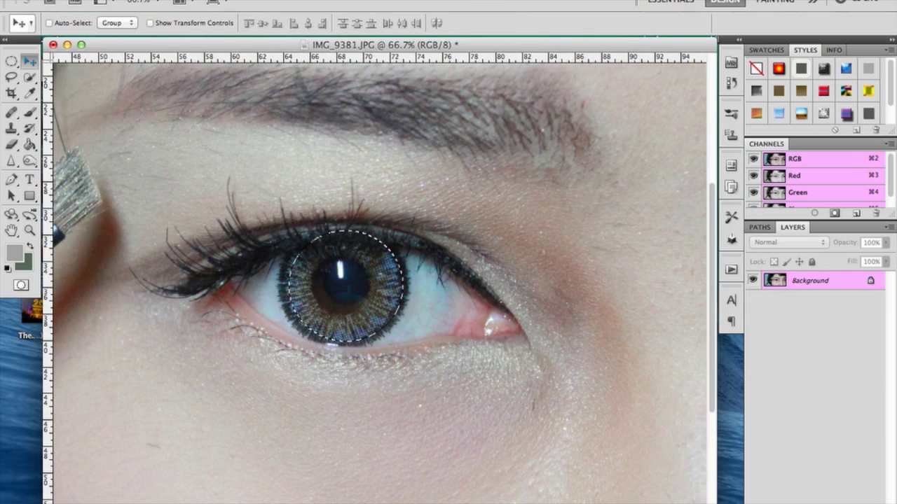
Clear the iris selection and set the Elliptical Marquee feather to 50 px
key("super+d")
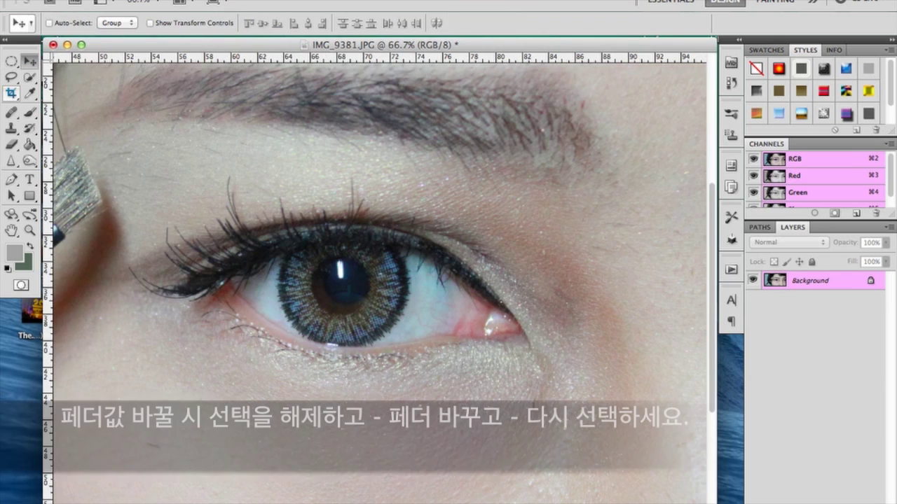
key("m")
left_click(151, 23)
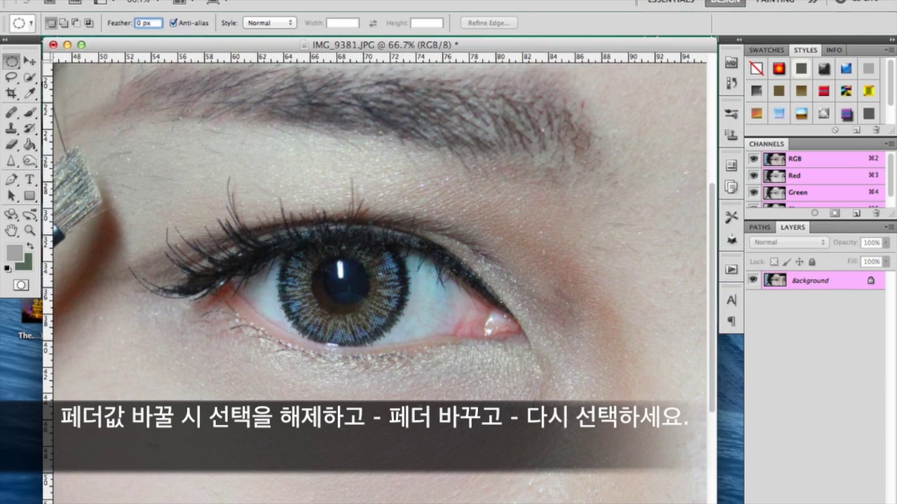
type("1")
key("Return")
left_click(144, 23)
key("BackSpace")
key("BackSpace")
type("50")
key("Return")
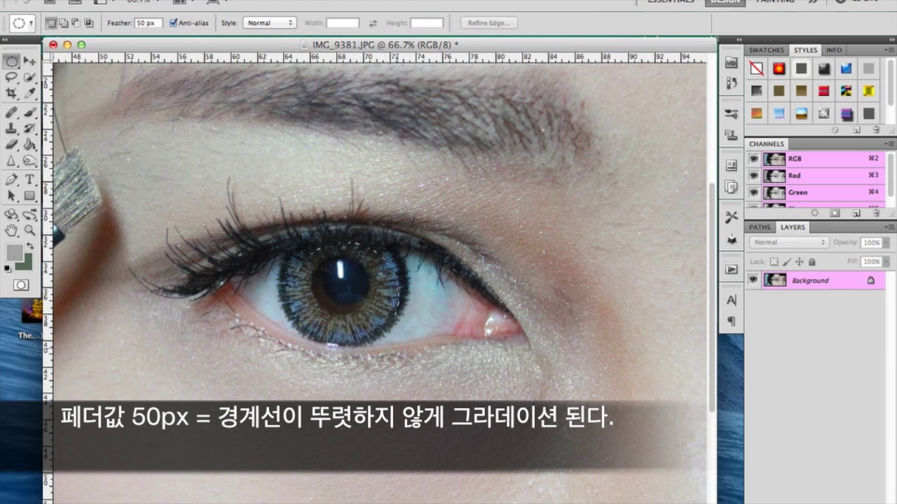
Select a feathered circle around the pupil and inner iris, and shift its midtones strongly toward magenta with Color Balance
left_click_drag(292, 250, 393, 351)
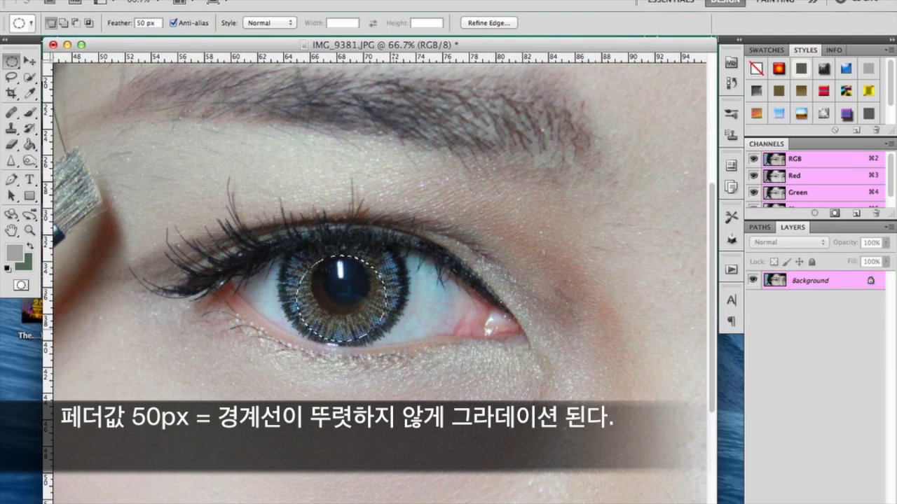
key("super+b")
left_click_drag(699, 269, 627, 268)
key("Tab")
key("Return")
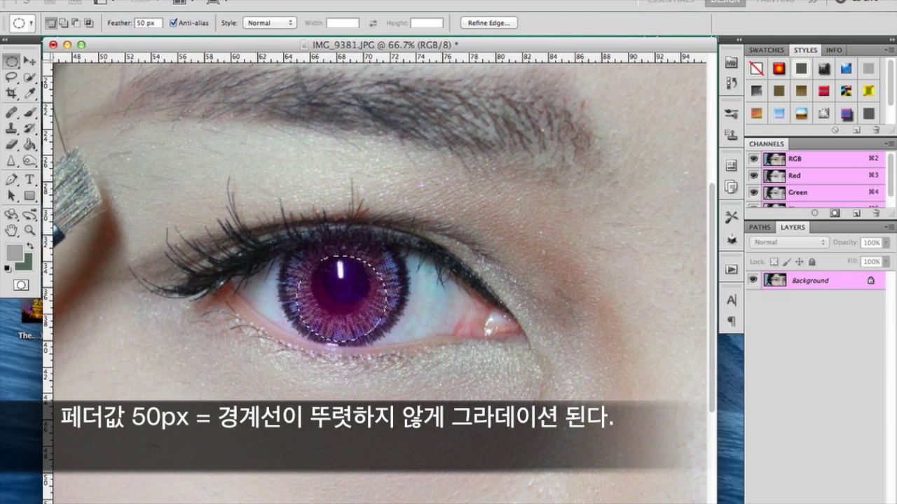
Inspect the softened magenta edge inside the iris up close, clearing the selection to see it without its outline
key("super+plus")
key("super+plus")
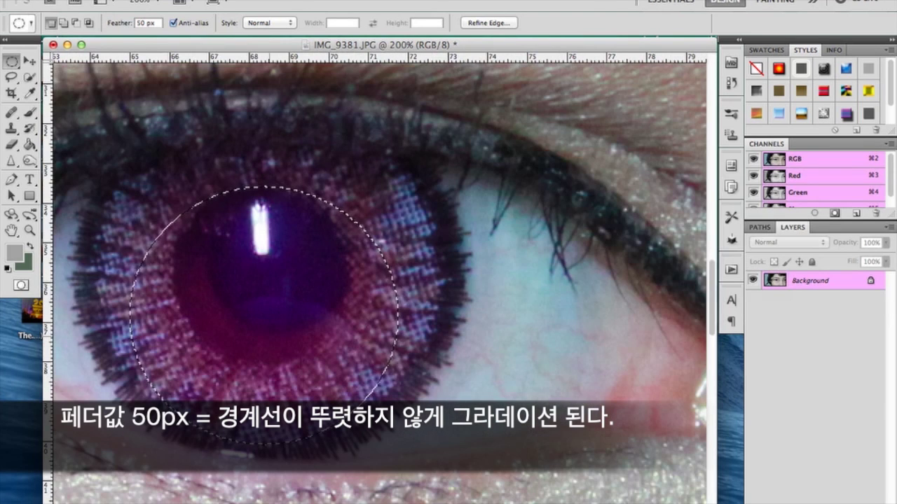
key("super+d")
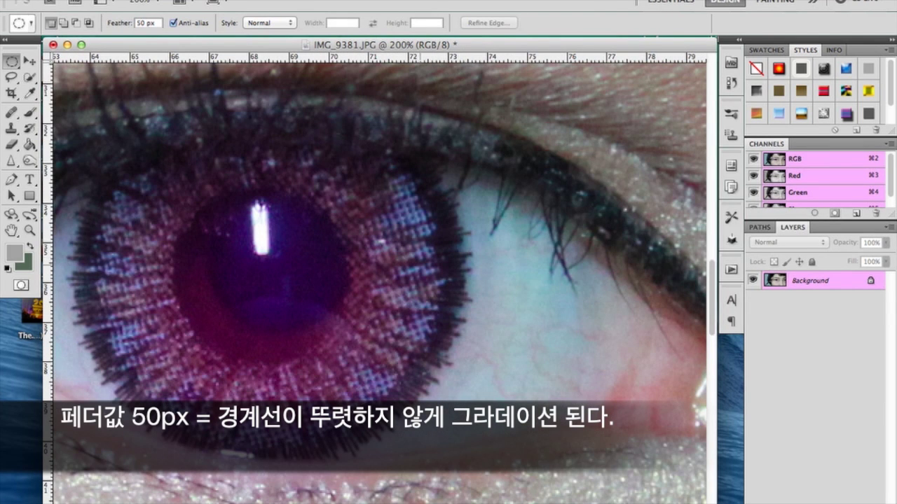
key("super+minus")
key("super+minus")
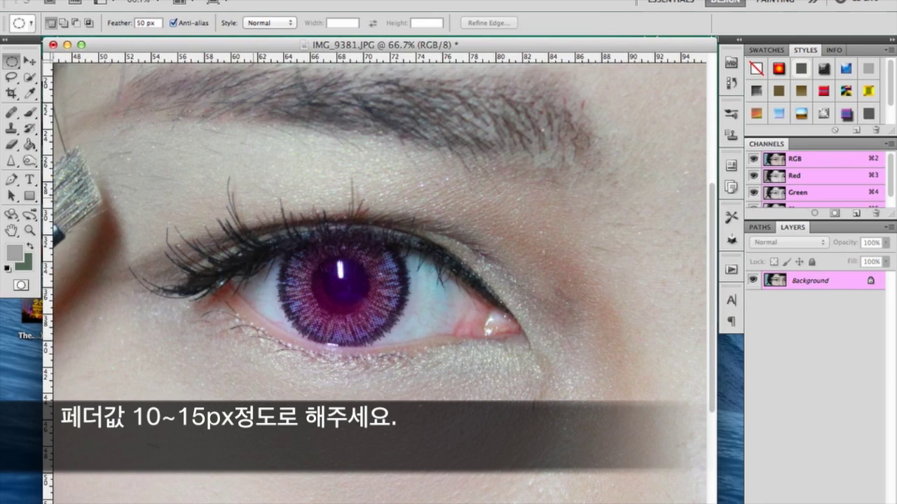
Undo the deselection, the magenta Color Balance change and the 50 px feathered selection on the iris
key("super+z")
key("alt+super+z")
key("alt+super+z")
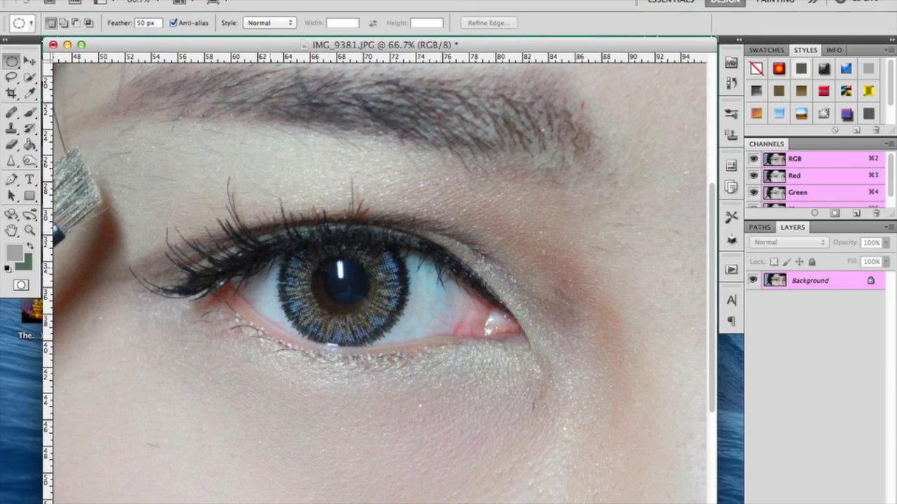
Set the Elliptical Marquee feather to 10 px and select the whole iris of the eye beside the brush with a circle
left_click_drag(156, 23, 135, 23)
type("10")
key("Return")
left_click(29, 61)
left_click(12, 61)
left_click_drag(283, 237, 407, 345)
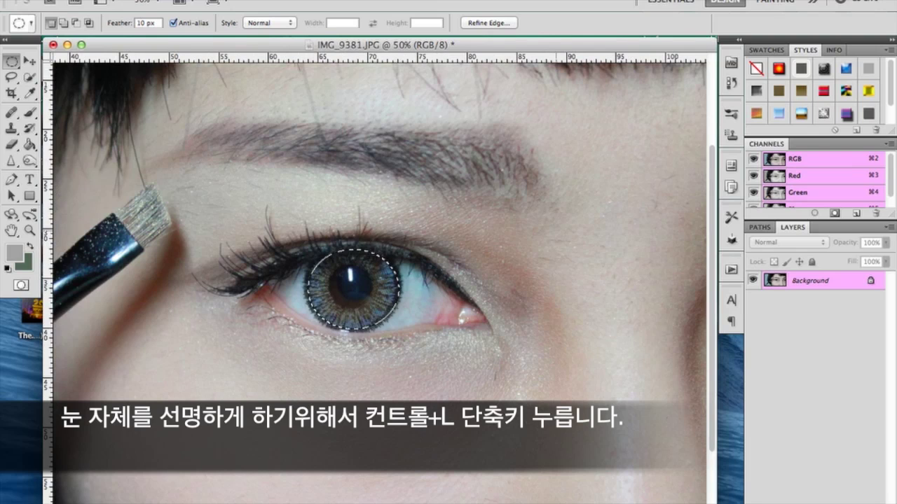
Boost the selected iris's contrast with Levels, setting the black input level to 17 and the white input level to 184
key("ctrl+l")
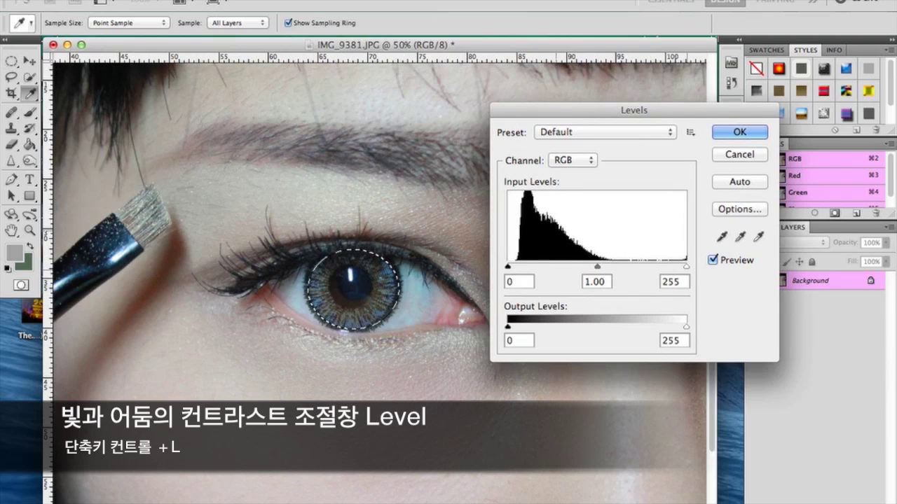
mouse_move(686, 266)
left_mouse_down()
mouse_move(508, 266)
mouse_move(687, 266)
left_mouse_up()
mouse_move(507, 267)
left_mouse_down()
mouse_move(637, 266)
mouse_move(507, 266)
left_mouse_up()
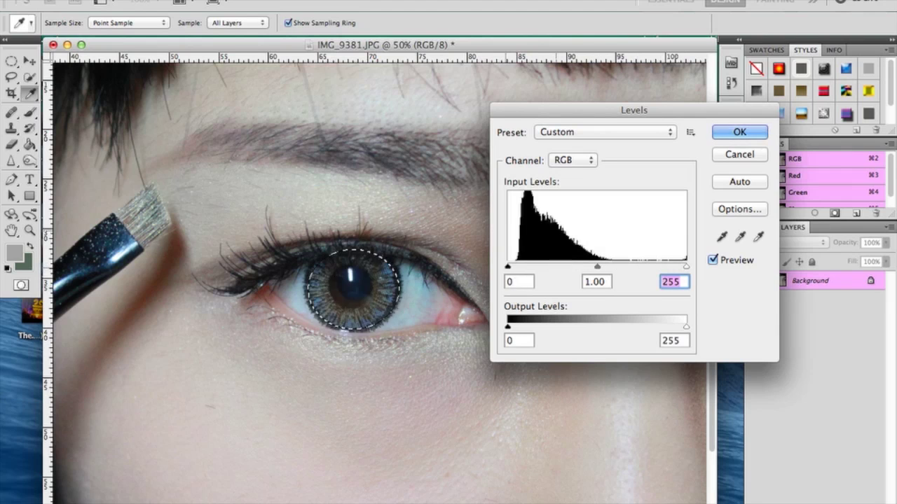
left_click_drag(686, 266, 652, 267)
left_click_drag(507, 266, 516, 267)
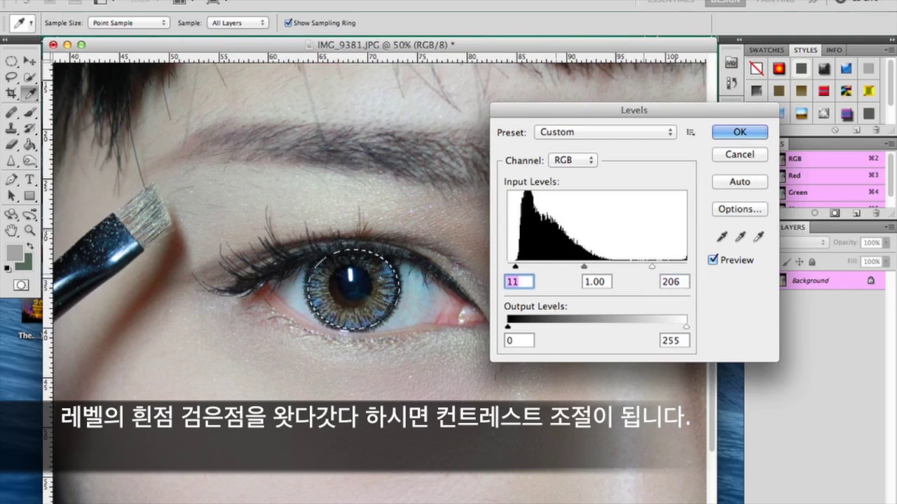
left_click_drag(652, 267, 637, 266)
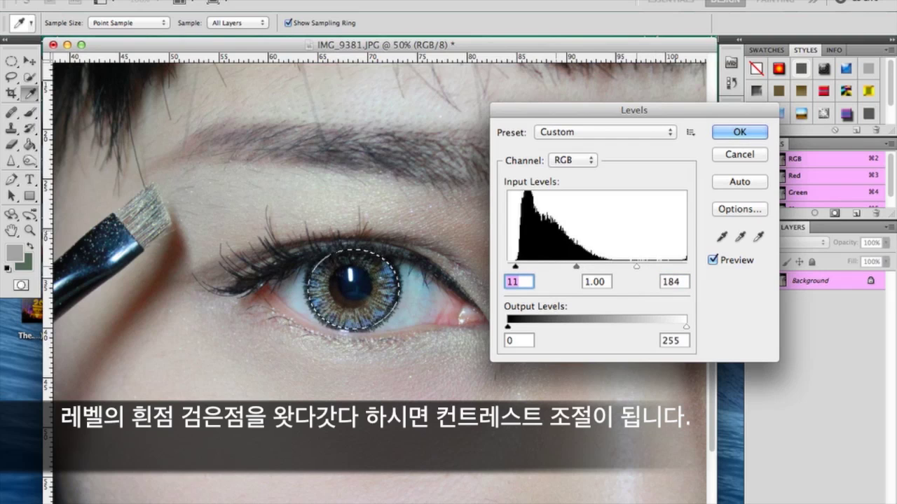
left_click_drag(516, 266, 519, 266)
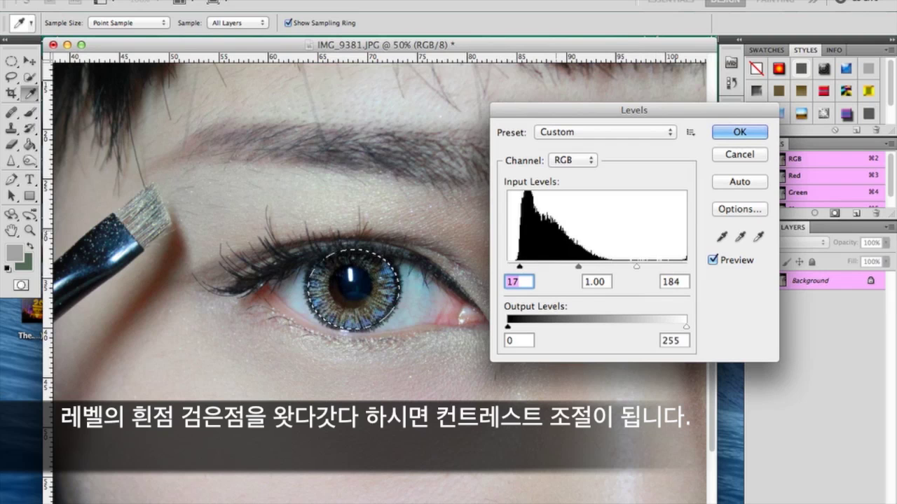
key("Return")
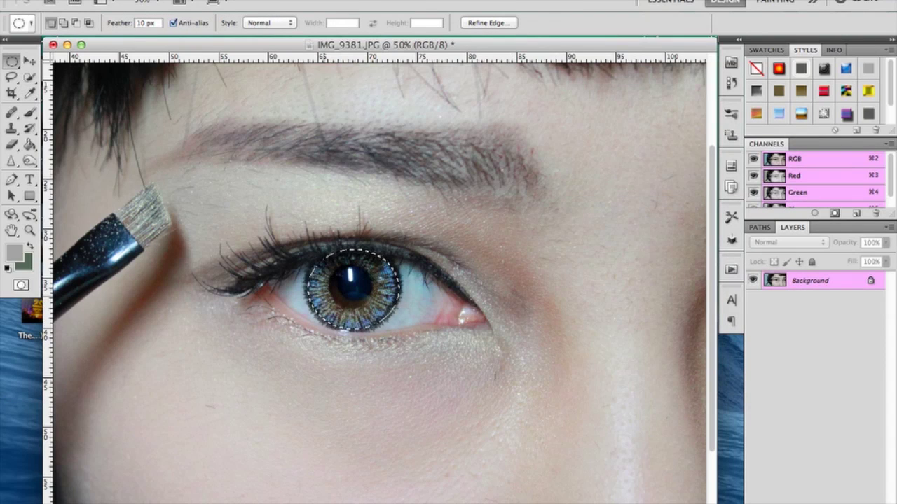
Clear the selection and fit a new, slightly smaller circular selection with 10 px feather over the same iris
key("ctrl+d")
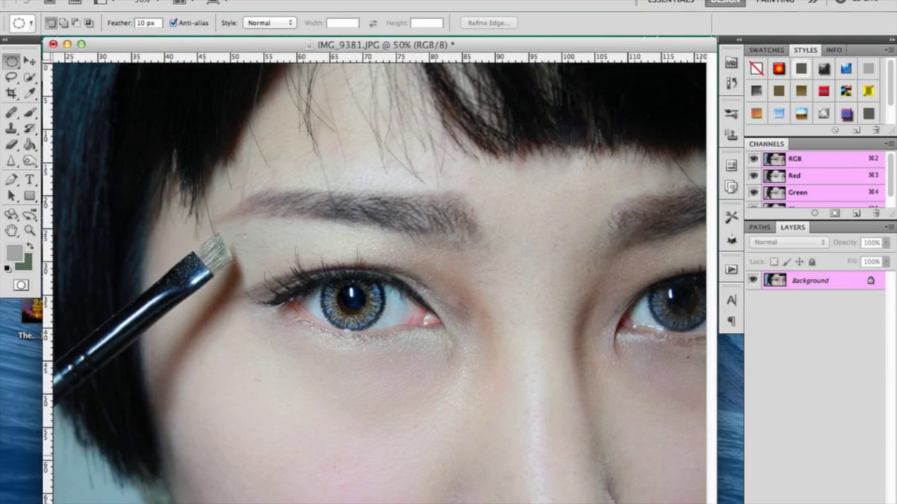
key("super+minus")
key("super+minus")
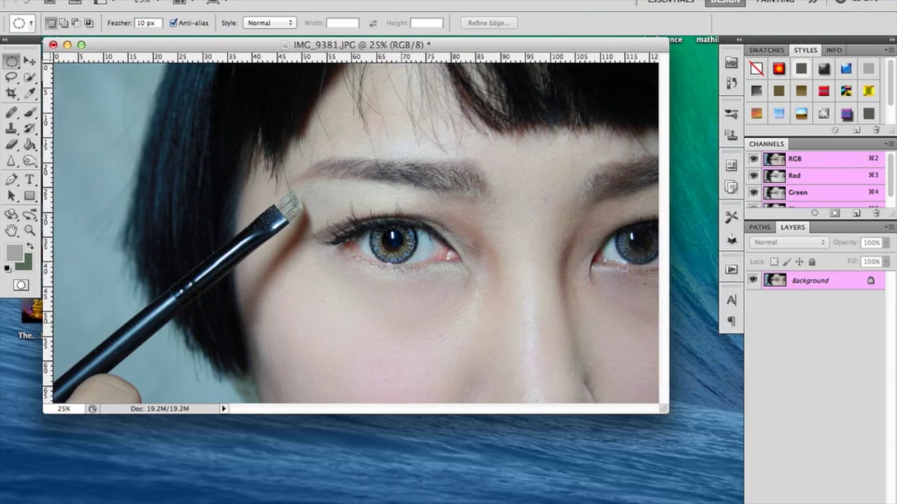
key("super+plus")
key("super+plus")
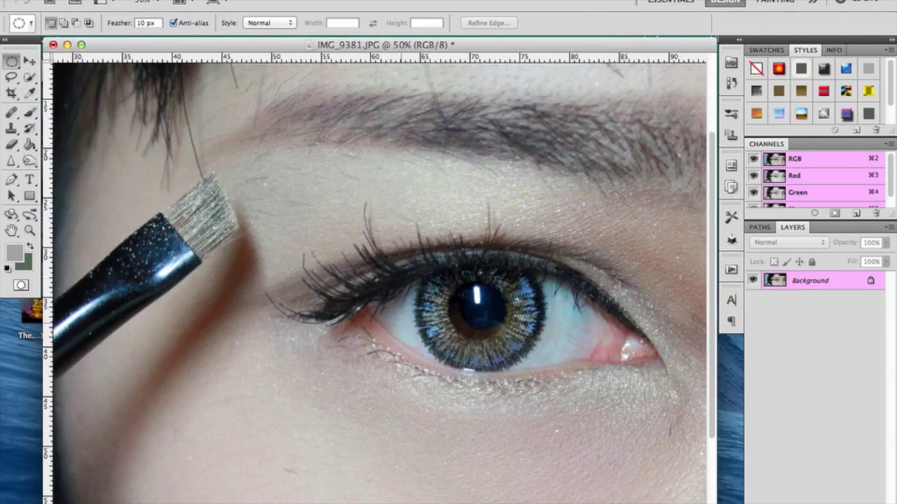
key("super+plus")
key("super+plus")
scroll(379, 283, "right", 5)
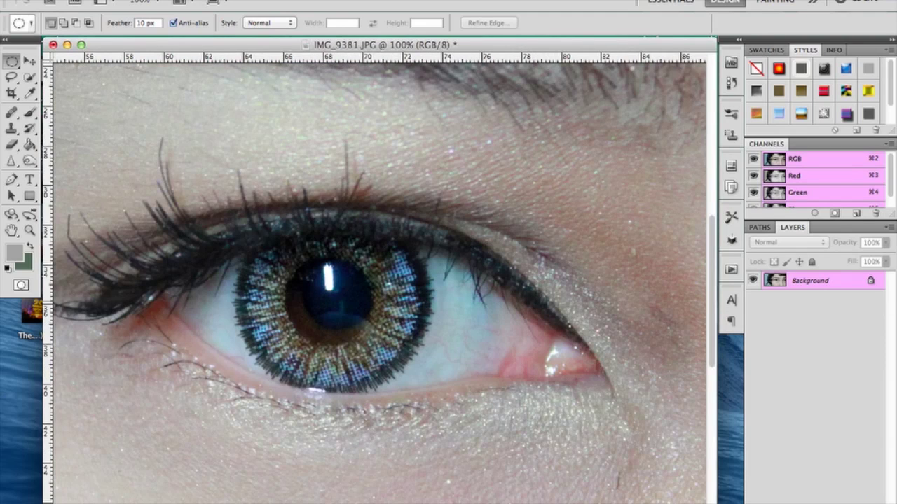
scroll(375, 278, "right", 1)
left_click_drag(224, 235, 401, 405)
left_click_drag(315, 318, 311, 306)
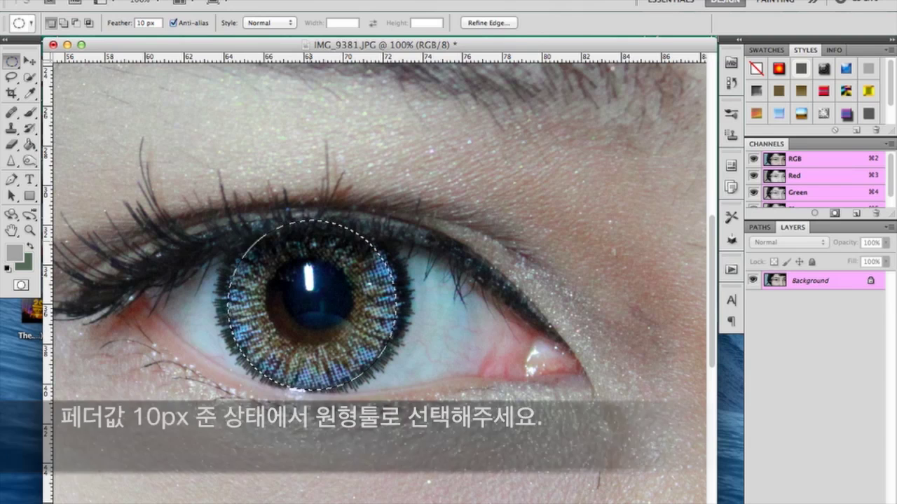
Recolour the selected iris with Hue/Saturation, using Hue +180, Saturation +2 and Lightness 0
key("ctrl+u")
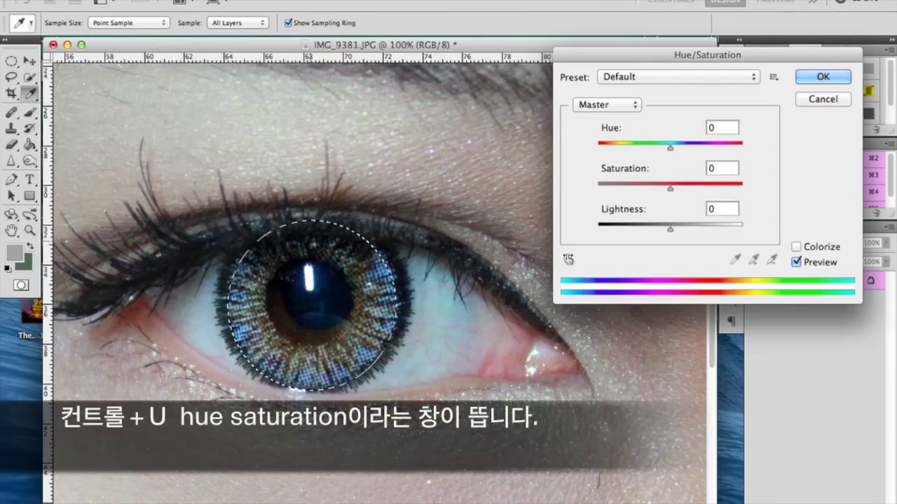
left_click_drag(707, 54, 634, 98)
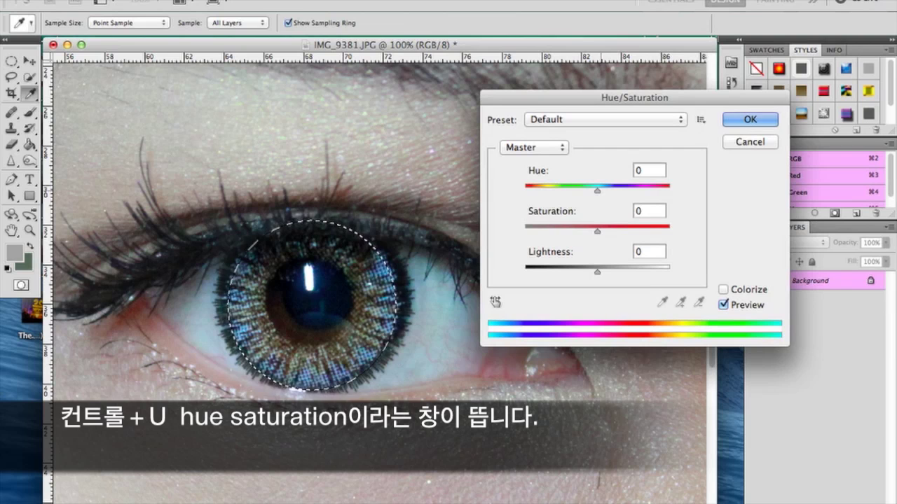
left_click_drag(597, 190, 669, 190)
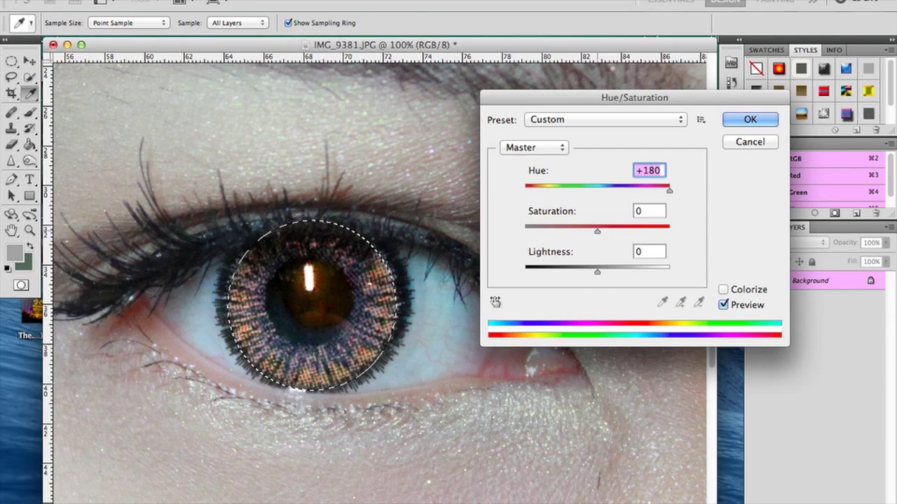
mouse_move(597, 231)
left_mouse_down()
mouse_move(525, 231)
mouse_move(669, 232)
mouse_move(599, 231)
left_mouse_up()
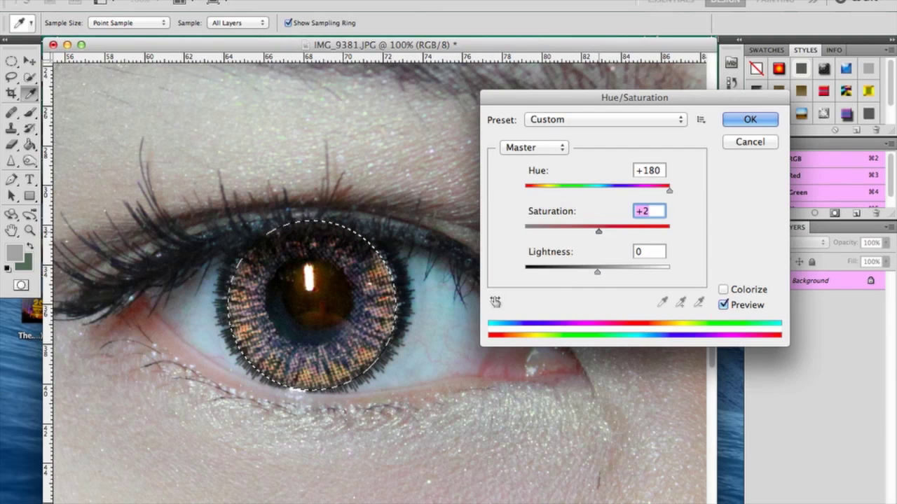
mouse_move(597, 272)
left_mouse_down()
mouse_move(669, 271)
mouse_move(576, 272)
mouse_move(598, 271)
left_mouse_up()
type("0")
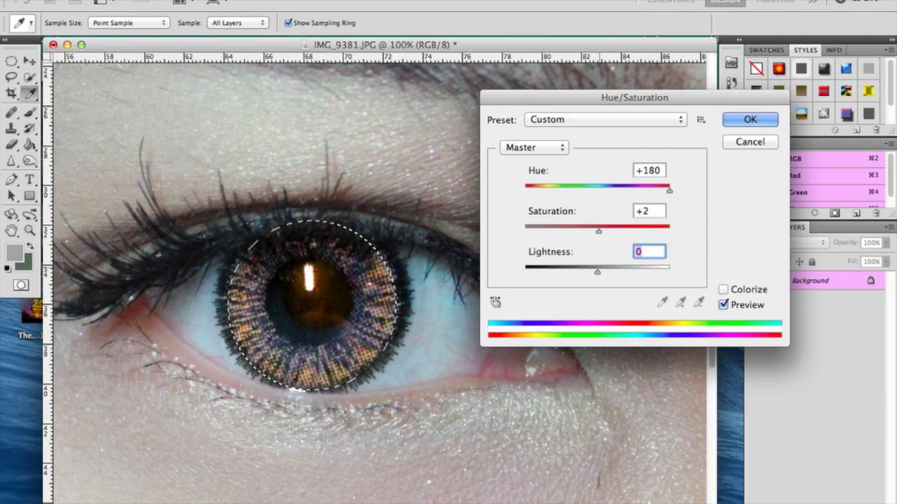
key("Return")
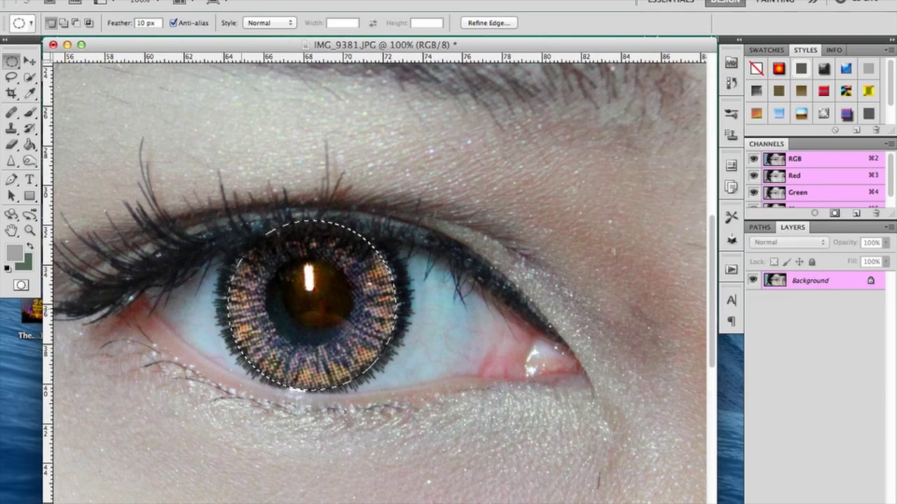
Clear the selection and examine the recoloured iris in the whole portrait and up close
key("ctrl+d")
key("ctrl+minus")
key("ctrl+minus")
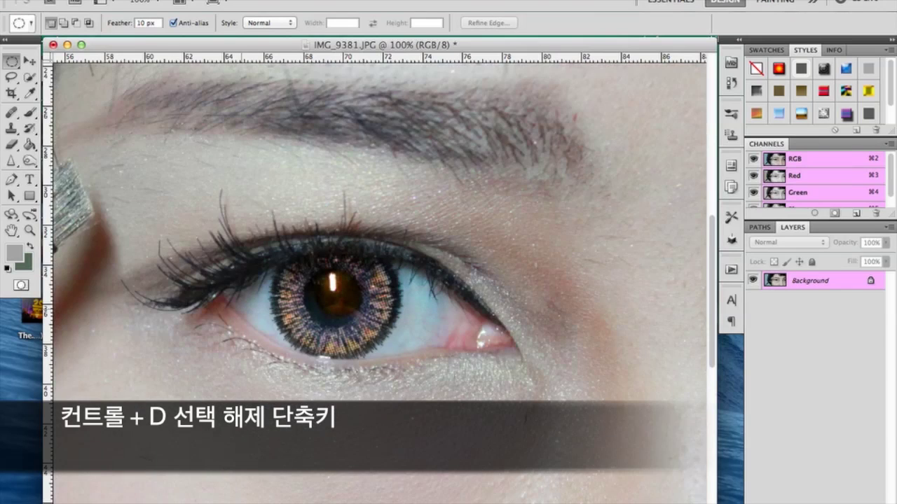
key("ctrl+minus")
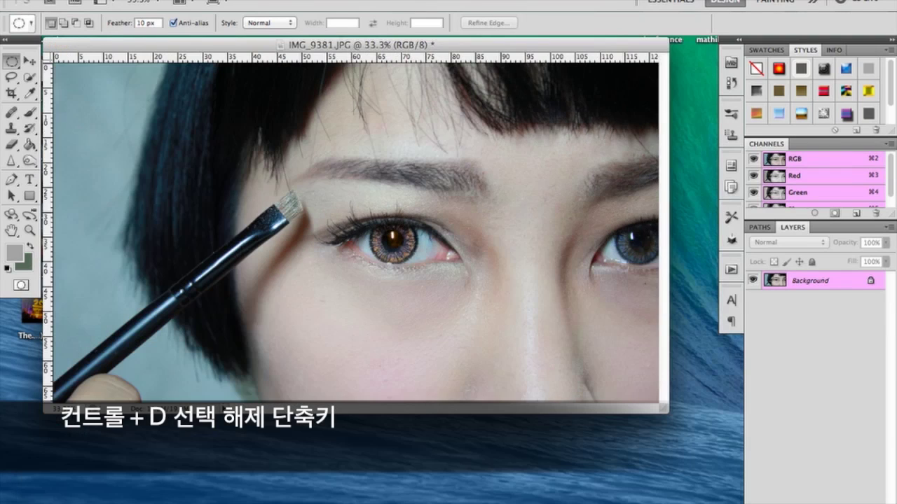
key("ctrl+minus")
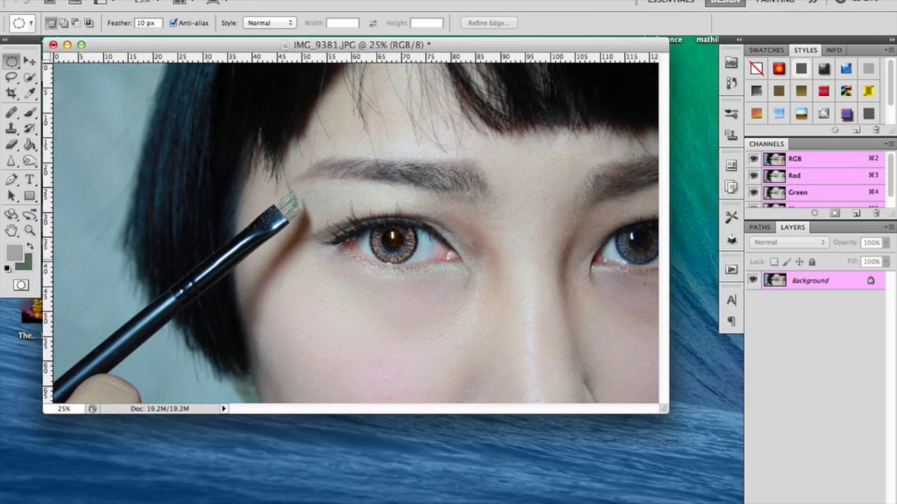
key("ctrl+plus")
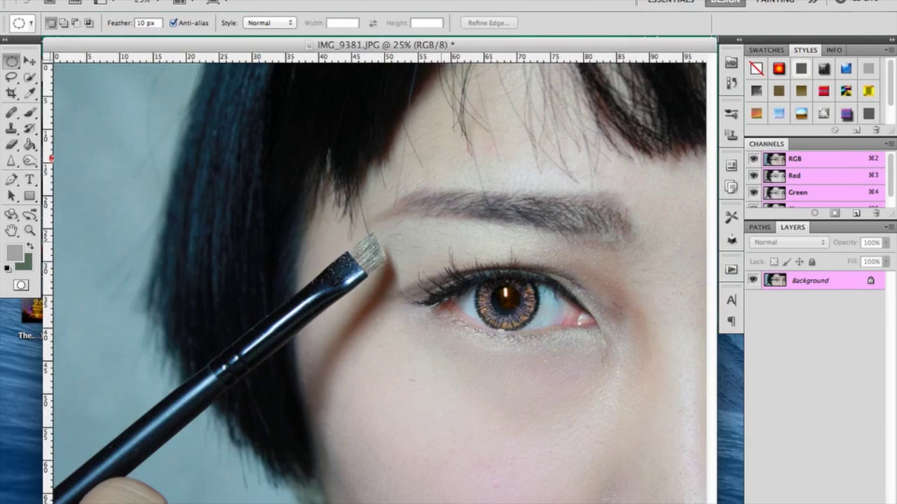
key("ctrl+plus")
key("ctrl+plus")
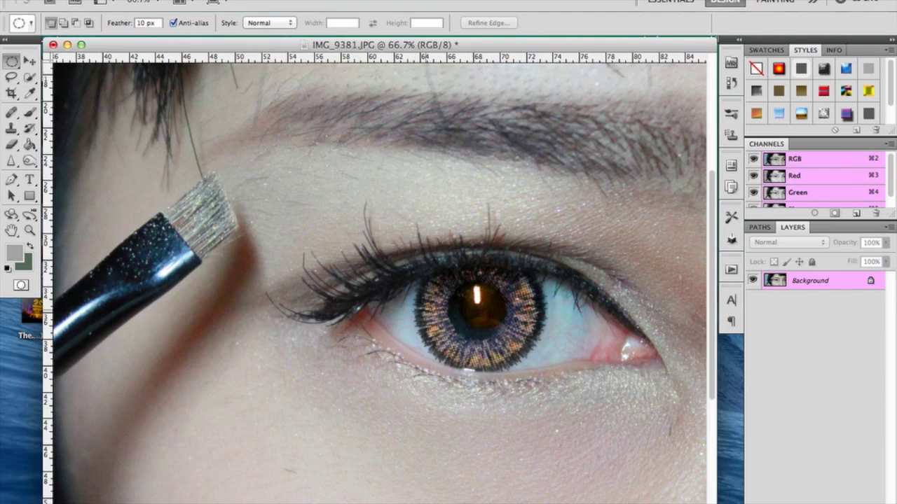
scroll(374, 280, "right", 5)
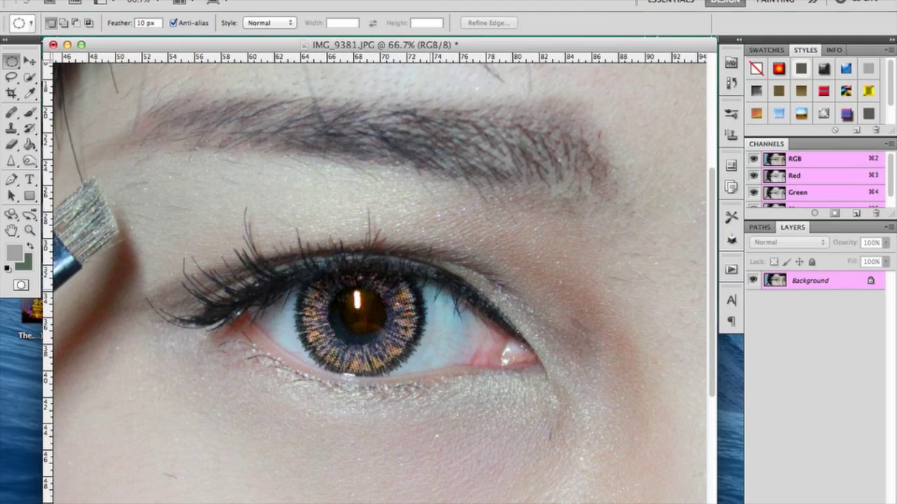
Undo the Hue/Saturation change and the second circle, stepping back to the first 10 px feathered selection around the iris
key("ctrl+z")
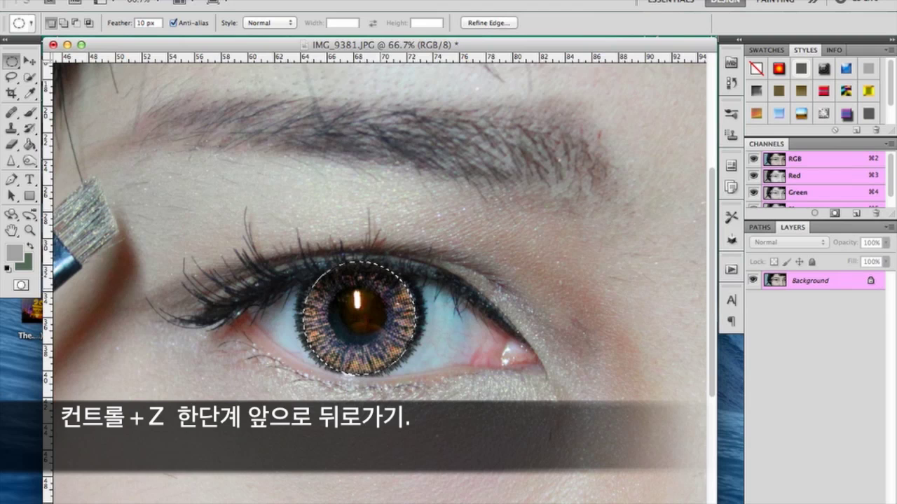
key("ctrl+alt+z")
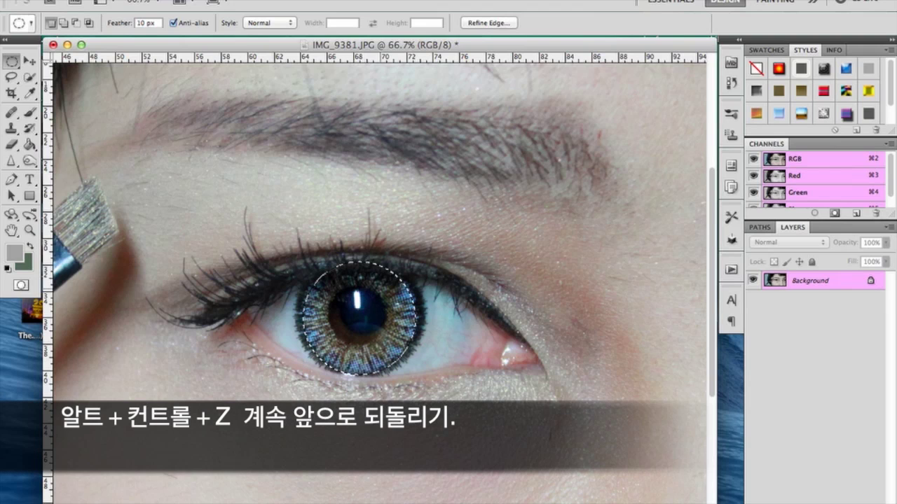
key("ctrl+alt+z")
key("ctrl+alt+z")
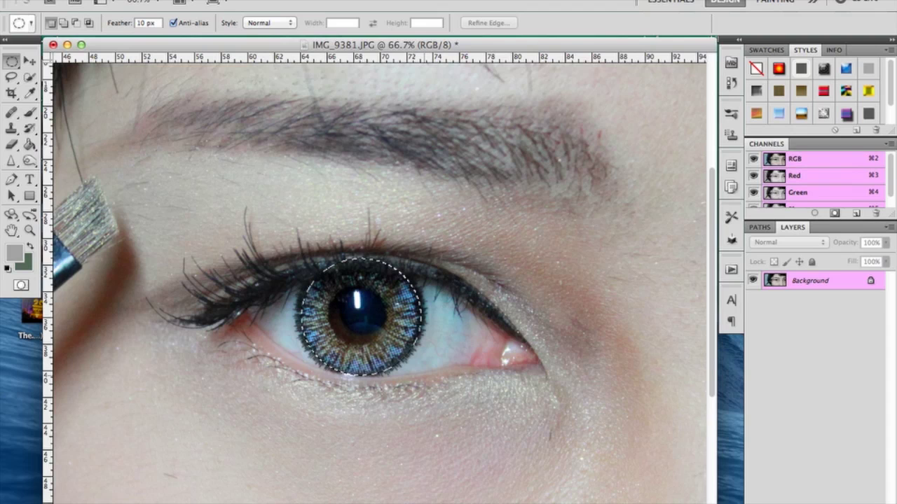
Copy the selected iris onto a new layer, keep Layer 1 active and switch to the Move tool
key("ctrl+j")
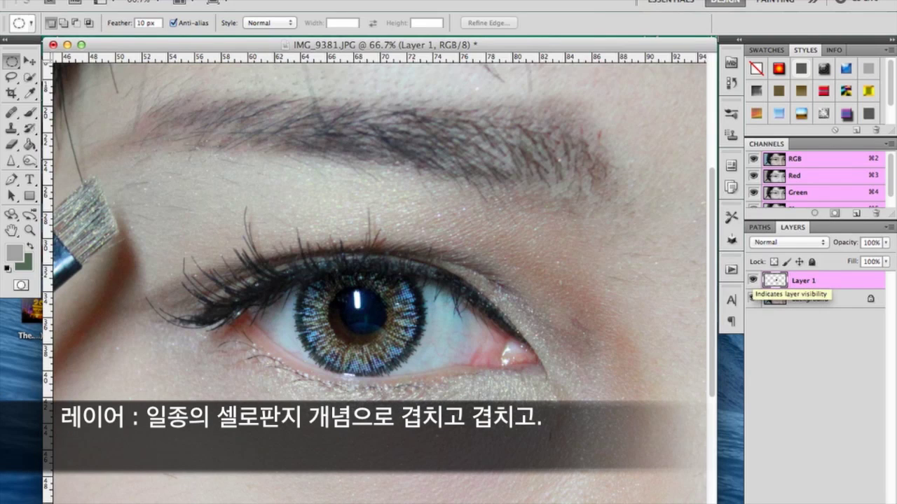
left_click(775, 299)
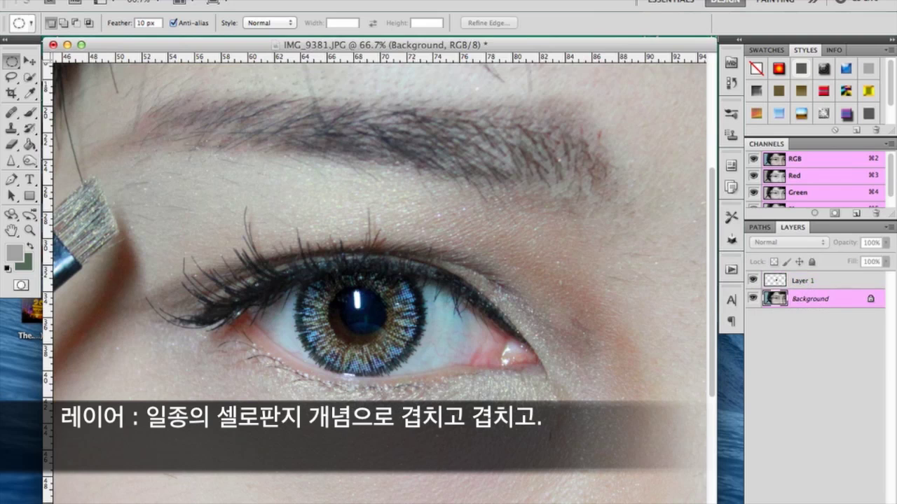
left_click(776, 281)
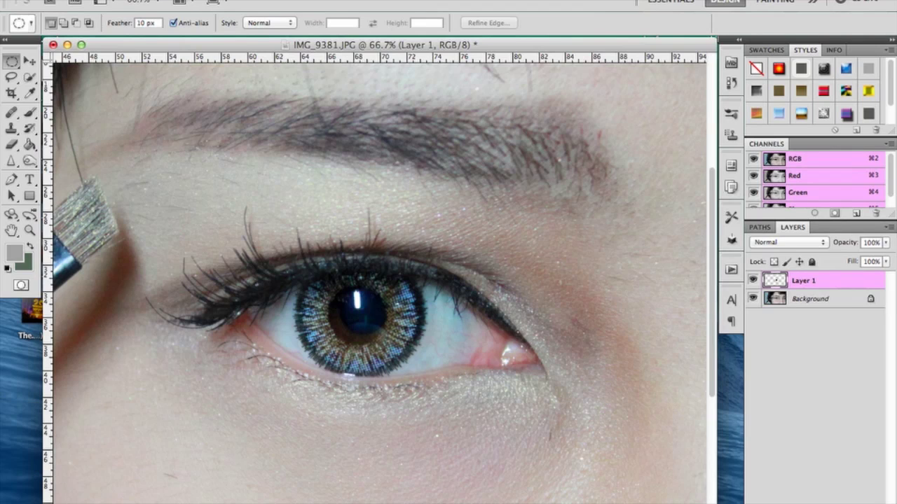
key("v")
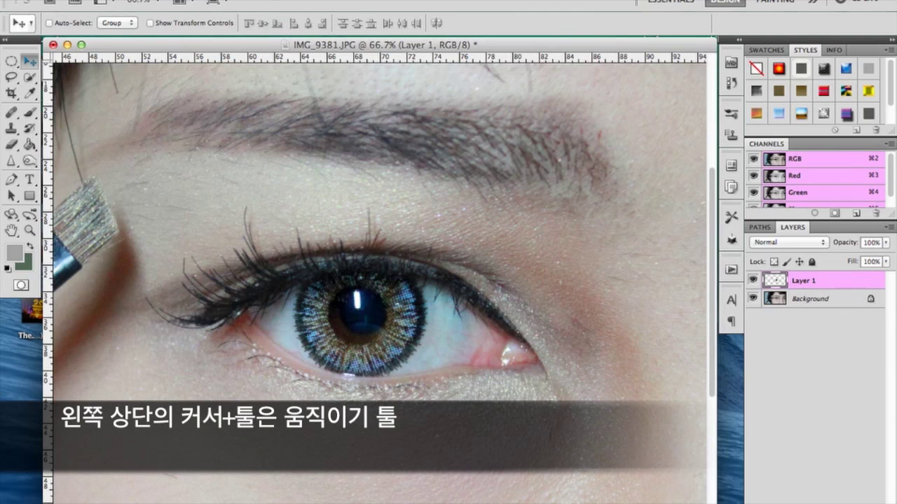
Move the copied iris off the eye, hide and show Layer 1, and move the iris back over the original
left_click_drag(360, 313, 421, 332)
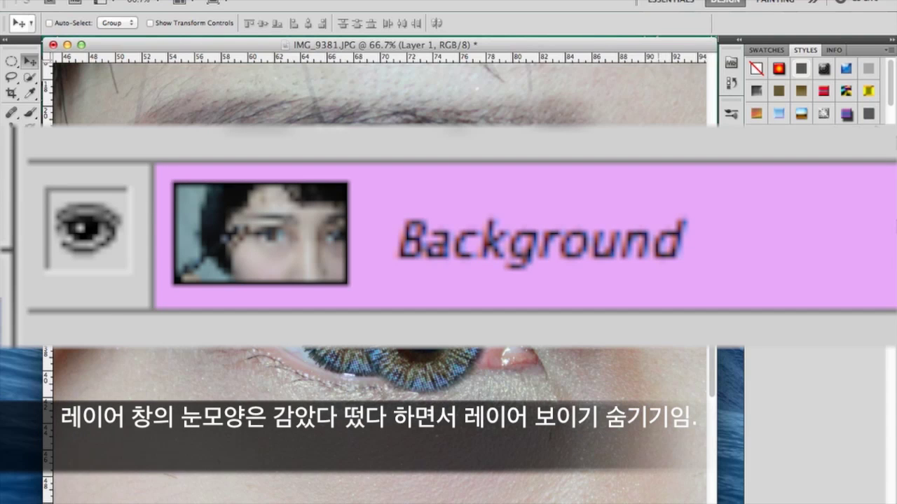
left_click(753, 280)
left_click(753, 280)
left_click(753, 280)
left_click(753, 281)
left_click_drag(463, 339, 403, 323)
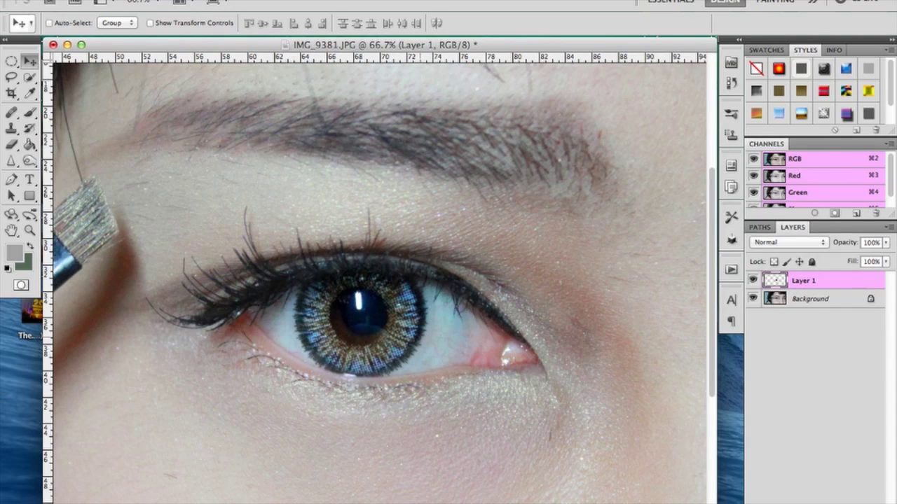
key("Left")
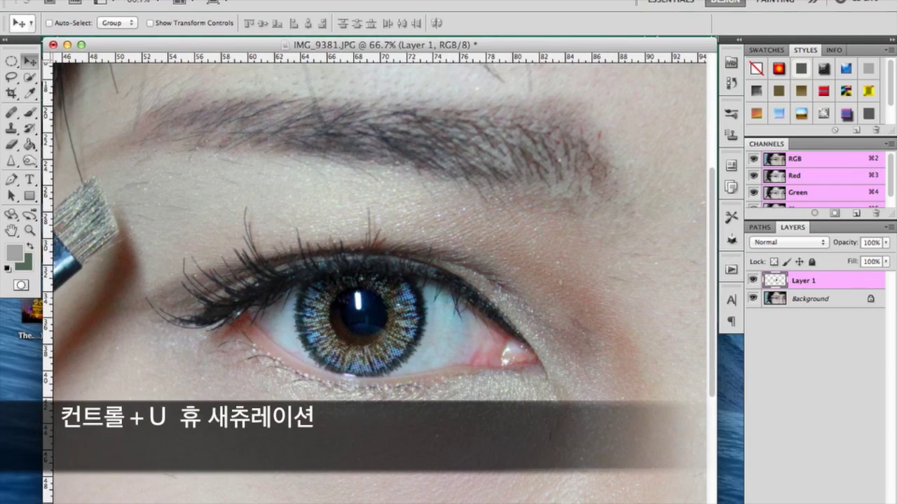
Recolour the iris on Layer 1 with Hue/Saturation at Hue +180 and compare the eye with the layer hidden and shown
key("ctrl+u")
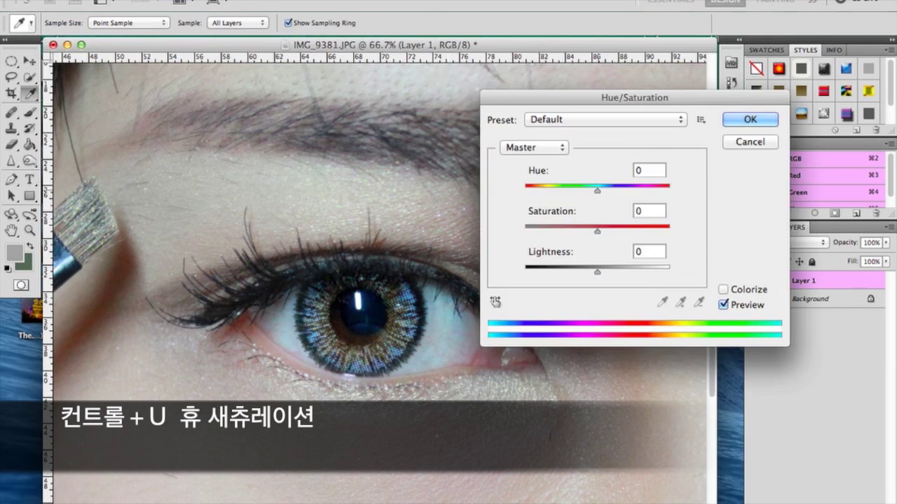
type("180-87")
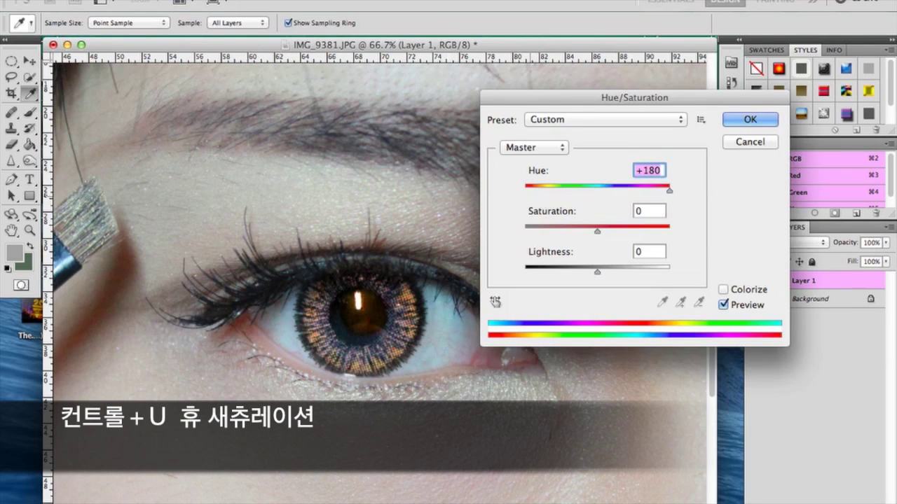
type("-180")
left_click_drag(526, 191, 670, 190)
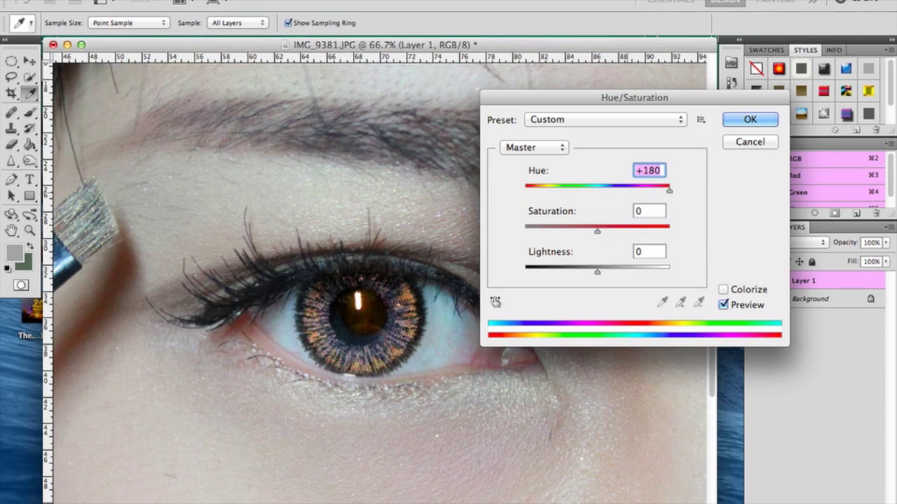
key("Return")
key("v")
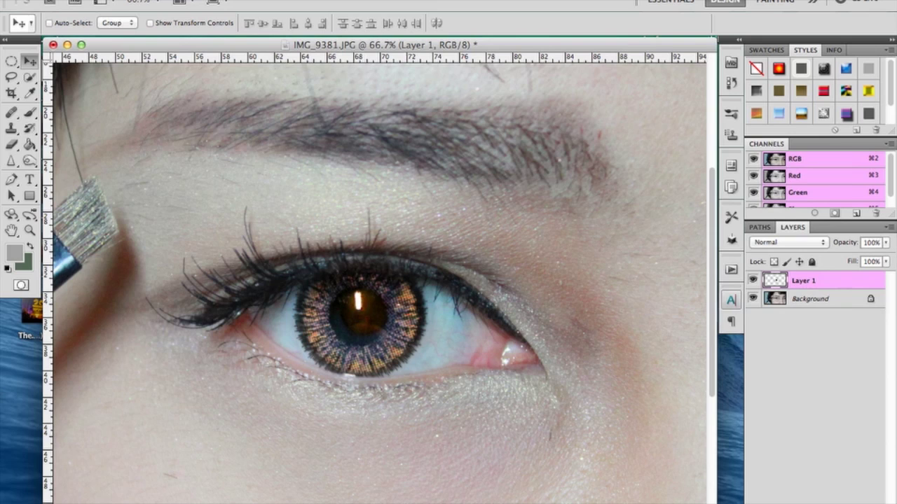
left_click(753, 280)
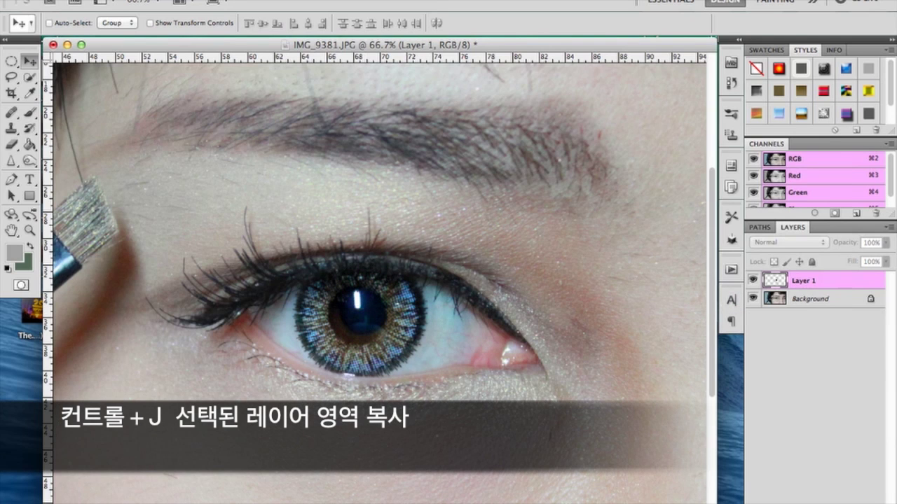
left_click(753, 281)
Erase the recoloured pupil from the centre of Layer 1's iris with a single dab of a size 100 Eraser
key("e")
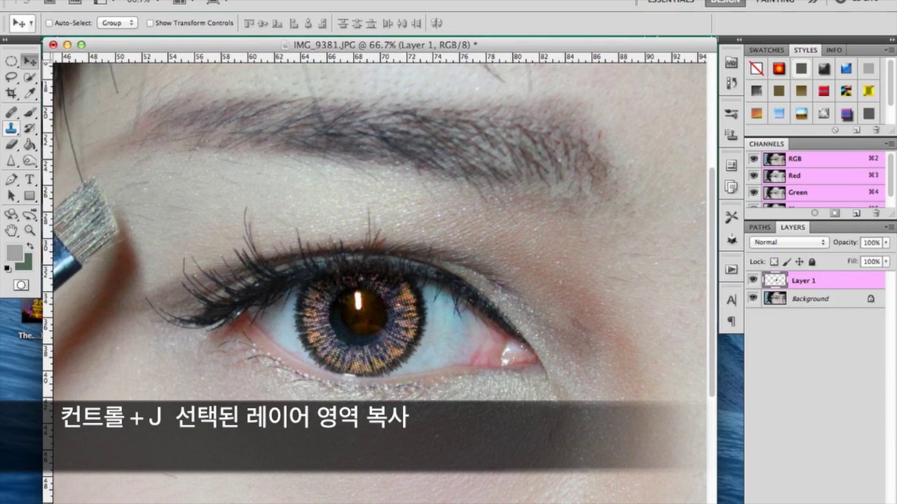
key("bracketright")
key("bracketright")
key("bracketright")
key("bracketright")
key("bracketright")
key("bracketright")
key("bracketright")
key("bracketright")
key("bracketright")
key("bracketright")
key("bracketright")
key("bracketright")
key("bracketright")
key("bracketright")
key("bracketleft")
key("bracketleft")
key("bracketleft")
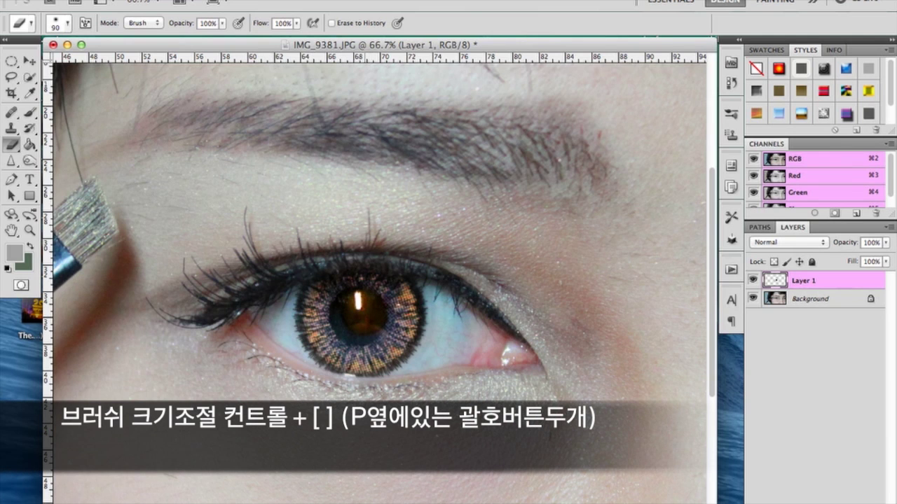
key("bracketright")
key("bracketright")
key("bracketleft")
left_click(358, 317)
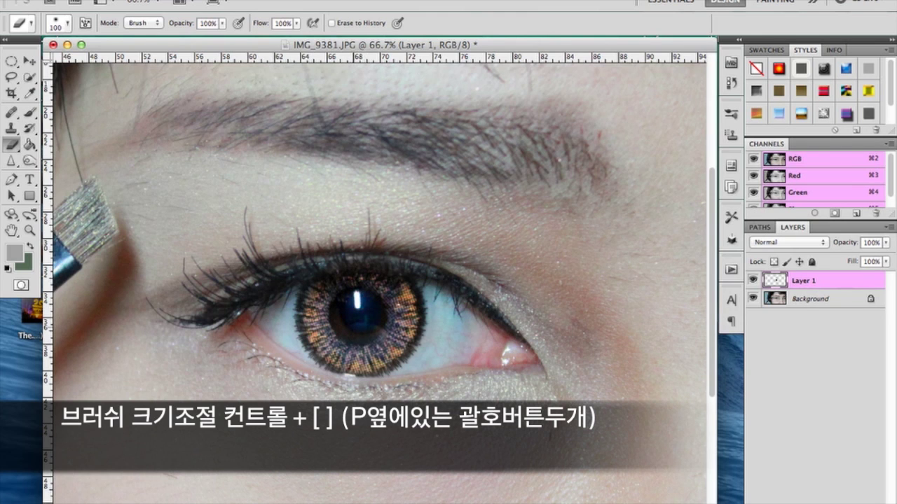
Examine the remaining iris ring with the Background hidden and shown, and view the recoloured eye in the whole portrait
left_click(753, 299)
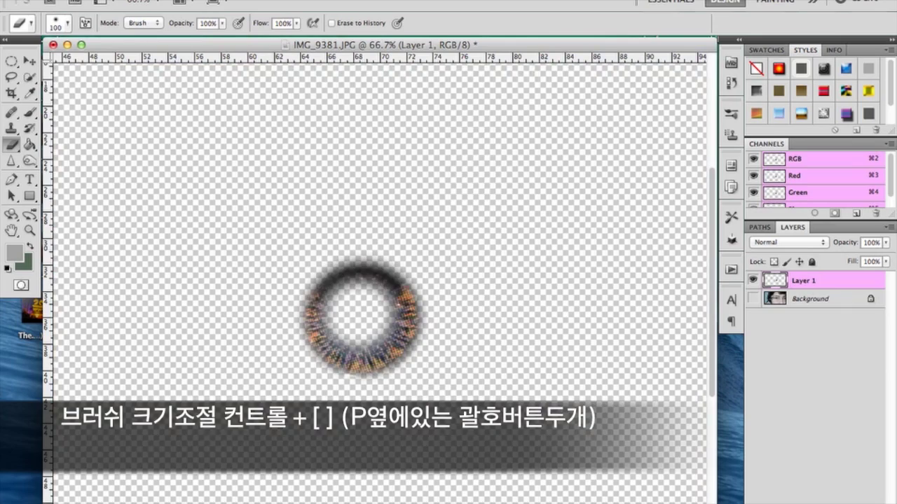
left_click(753, 299)
left_click(753, 300)
left_click(753, 300)
left_click(753, 299)
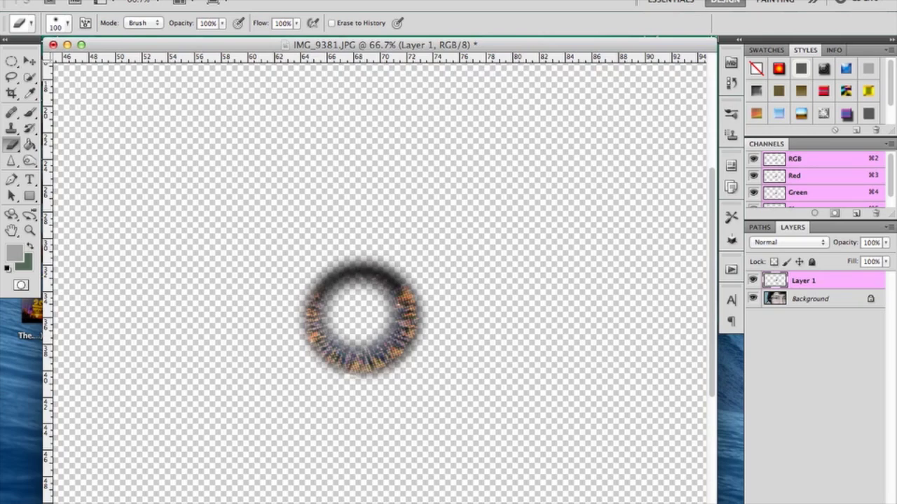
left_click(753, 300)
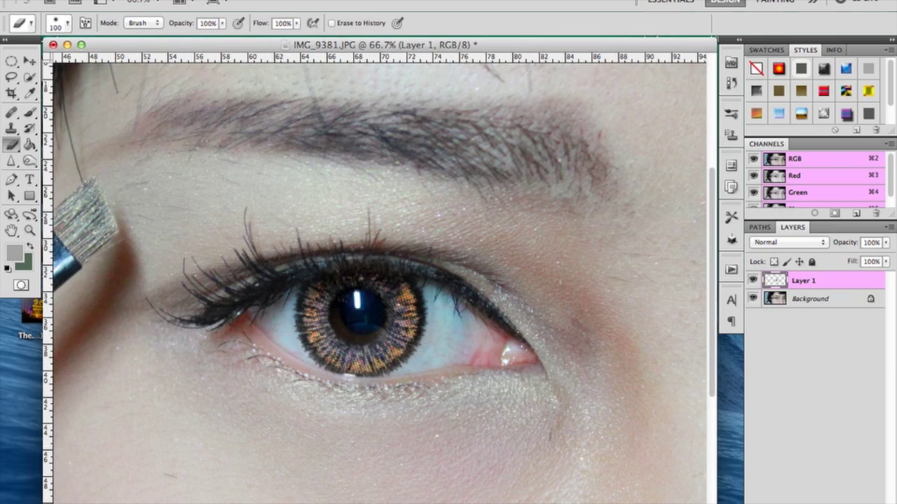
left_click(753, 299)
key("ctrl+0")
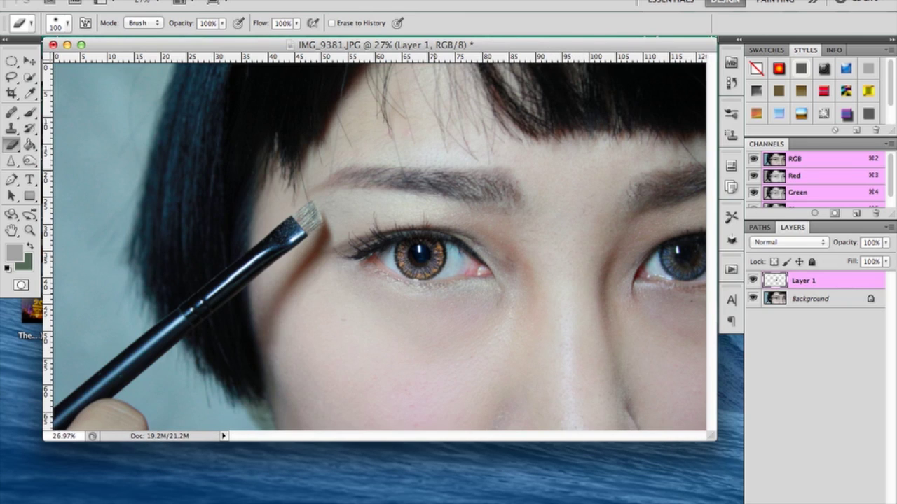
Select Layer 1 together with the Background and merge them, and look at the Save As dialog without saving
key("v")
key("alt+bracketleft")
key("alt+bracketright")
key("alt+bracketleft")
key("shift+alt+bracketright")
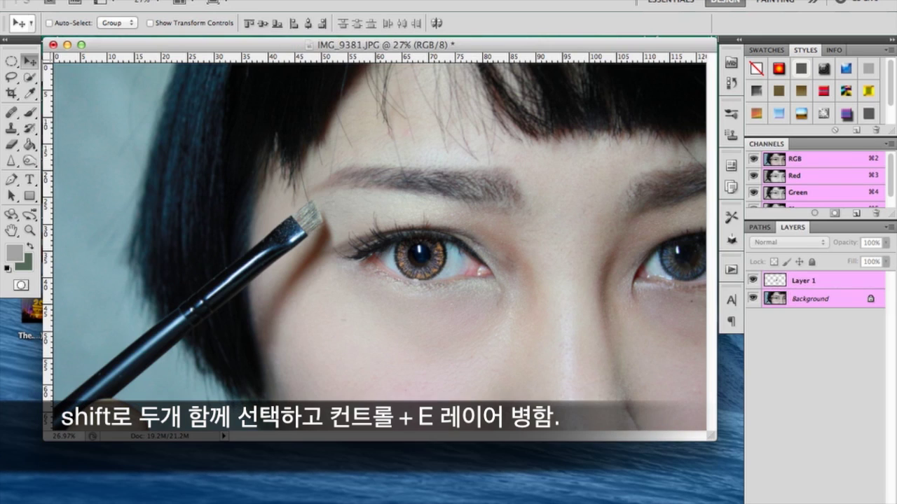
key("super+e")
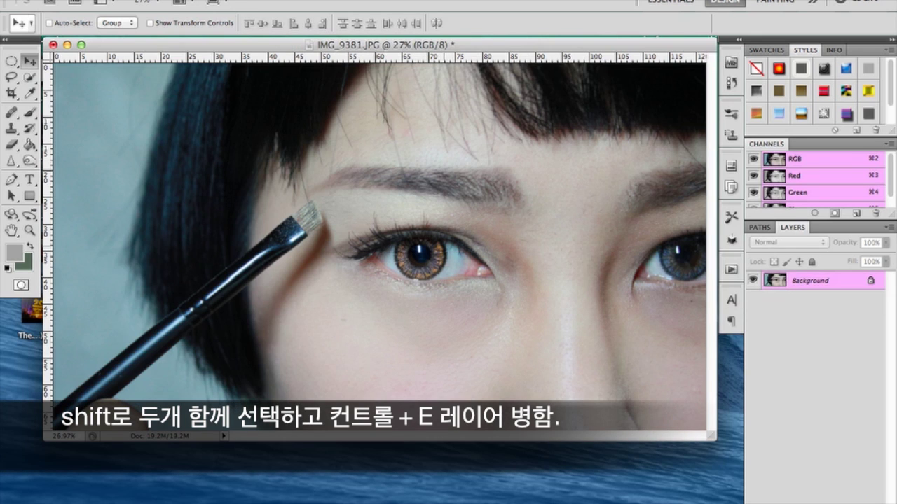
key("super+shift+s")
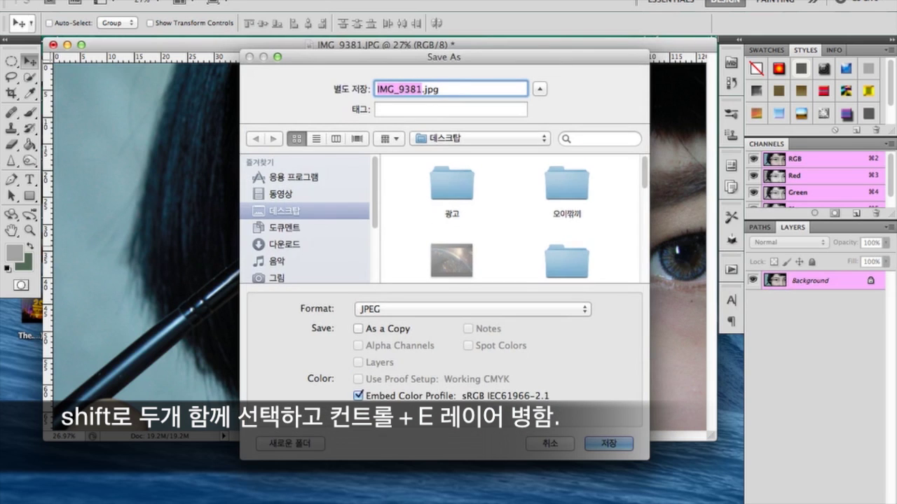
key("Escape")
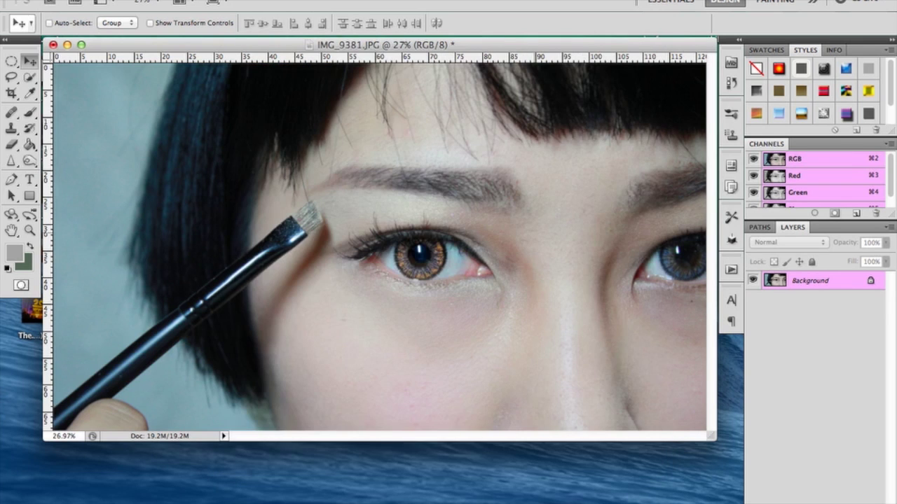
Resize the image to a width of 800 pixels with proportions constrained and Bicubic resampling
key("ctrl+alt+i")
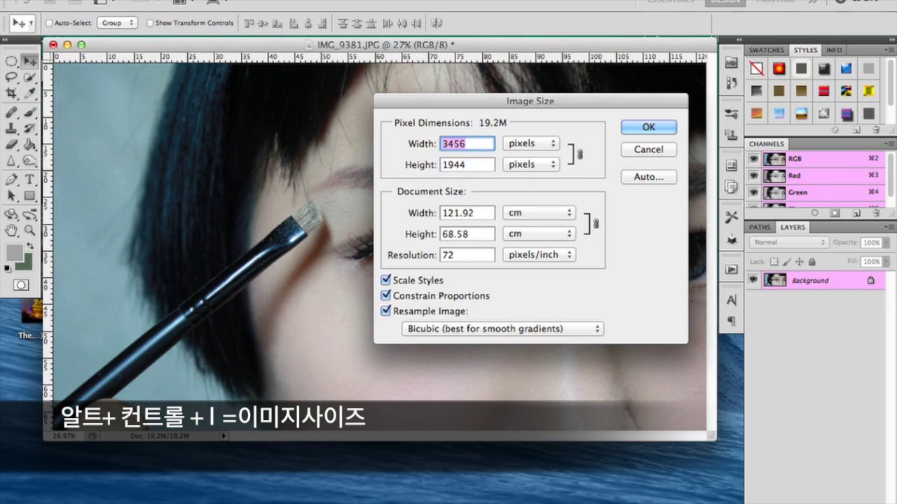
left_click(176, 0)
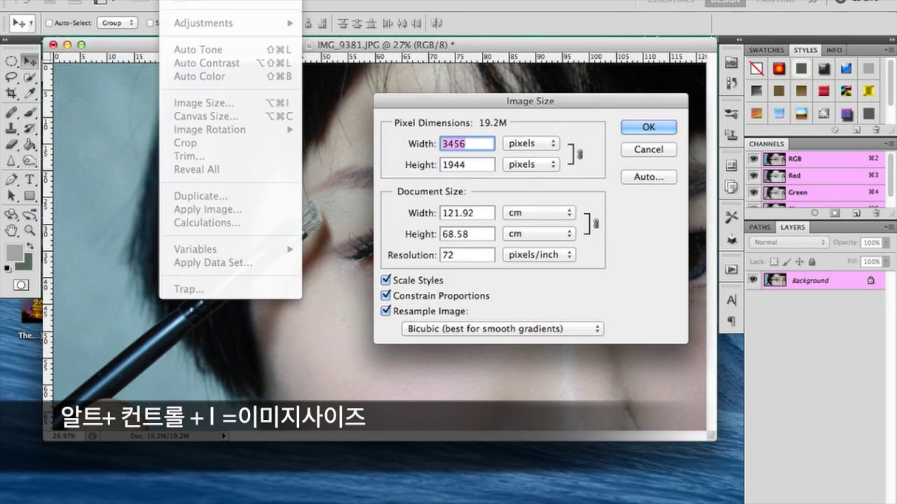
left_click(175, 0)
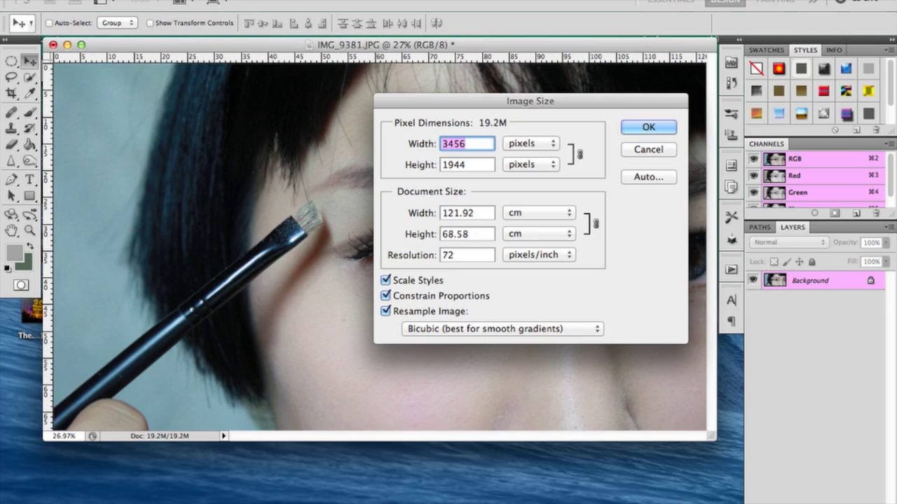
left_click(471, 144)
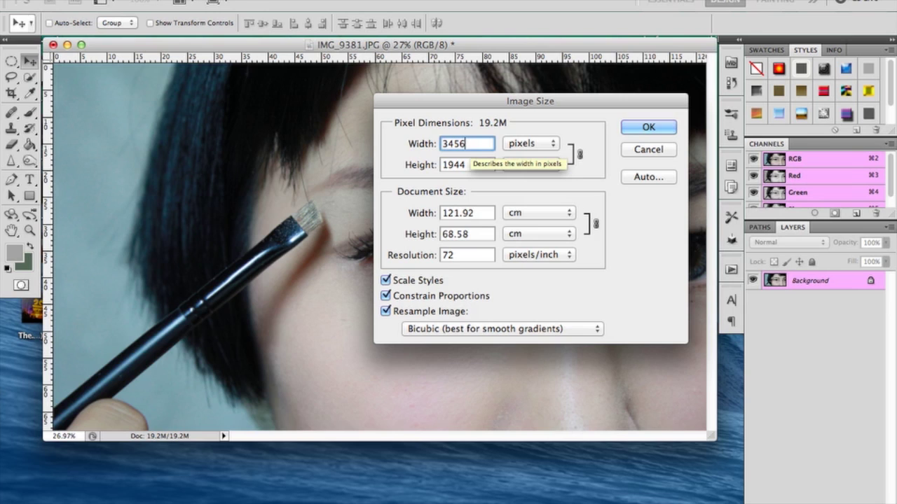
key("BackSpace")
key("BackSpace")
key("BackSpace")
key("BackSpace")
type("800")
key("Return")
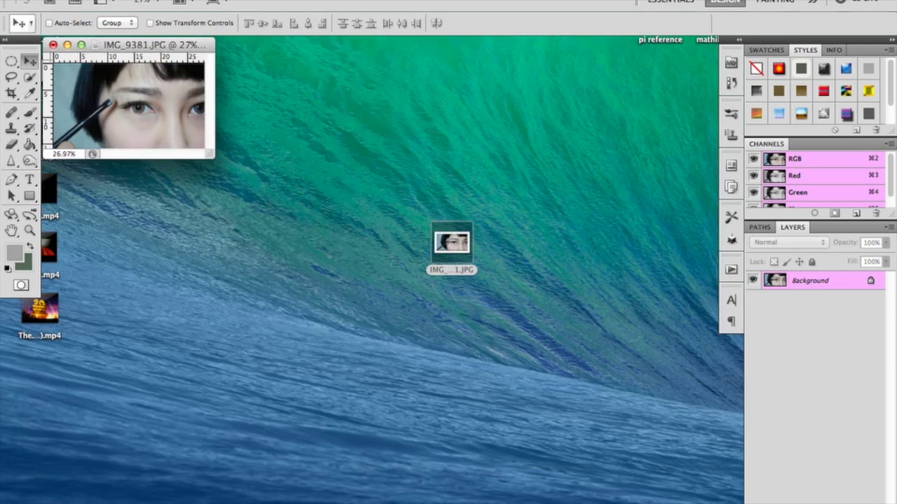
View the resized portrait at 100% and move its document window slightly away from the toolbox
key("super+plus")
key("super+plus")
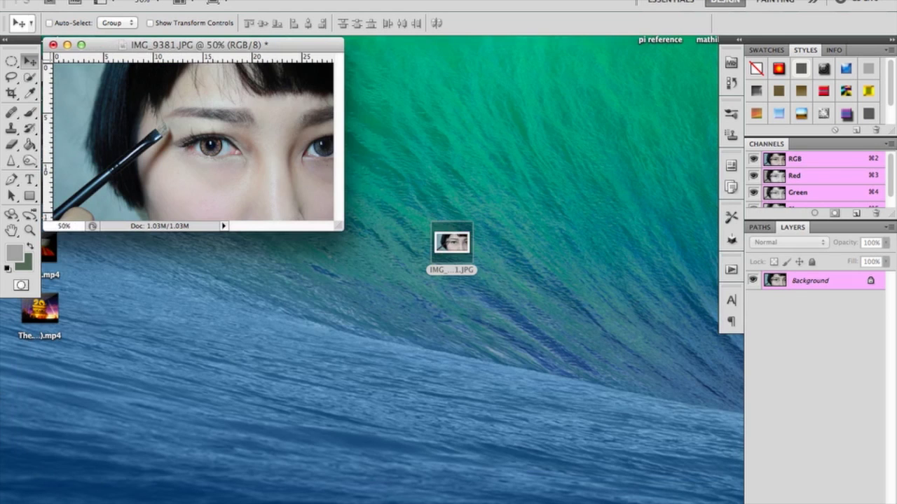
key("super+plus")
key("super+plus")
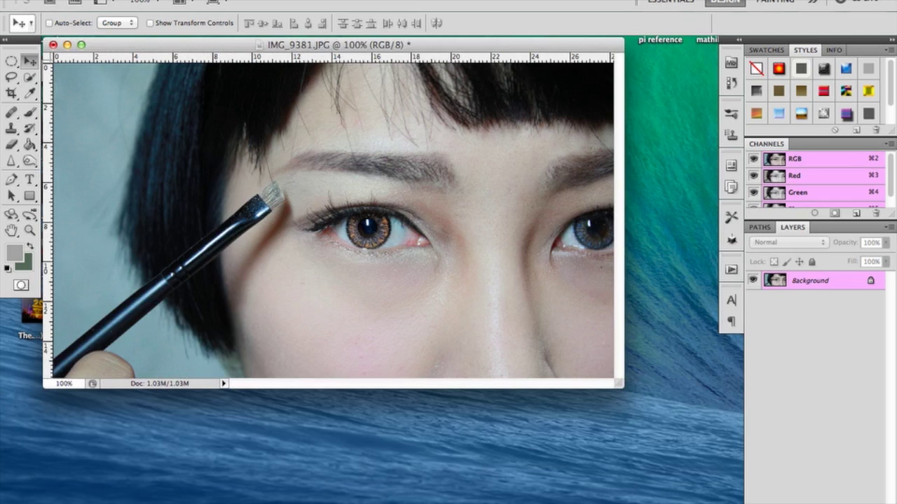
left_click_drag(366, 45, 393, 65)
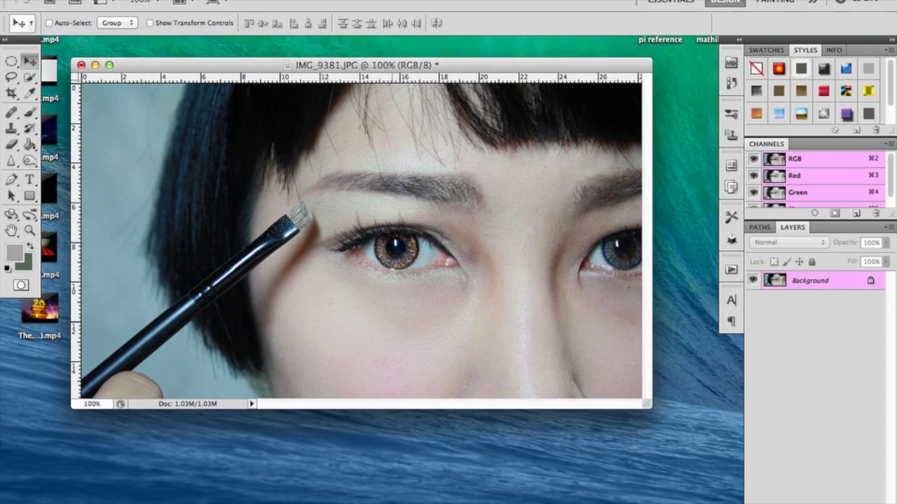